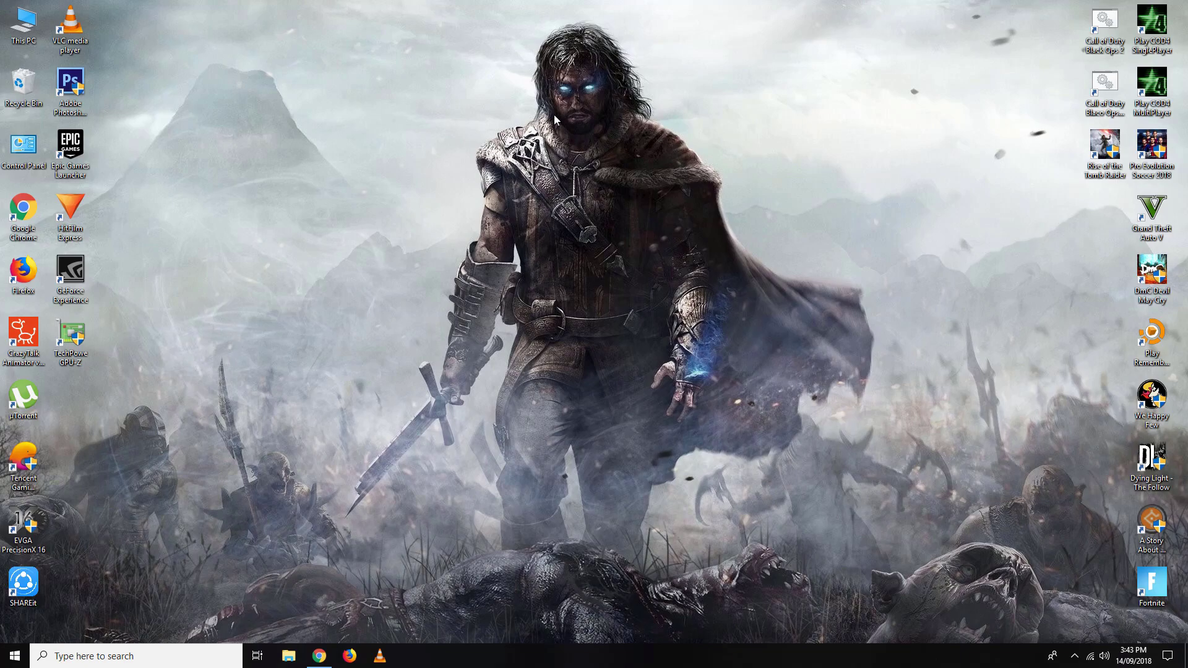
pyautogui.rightClick(454, 56)
pyautogui.click(489, 92)
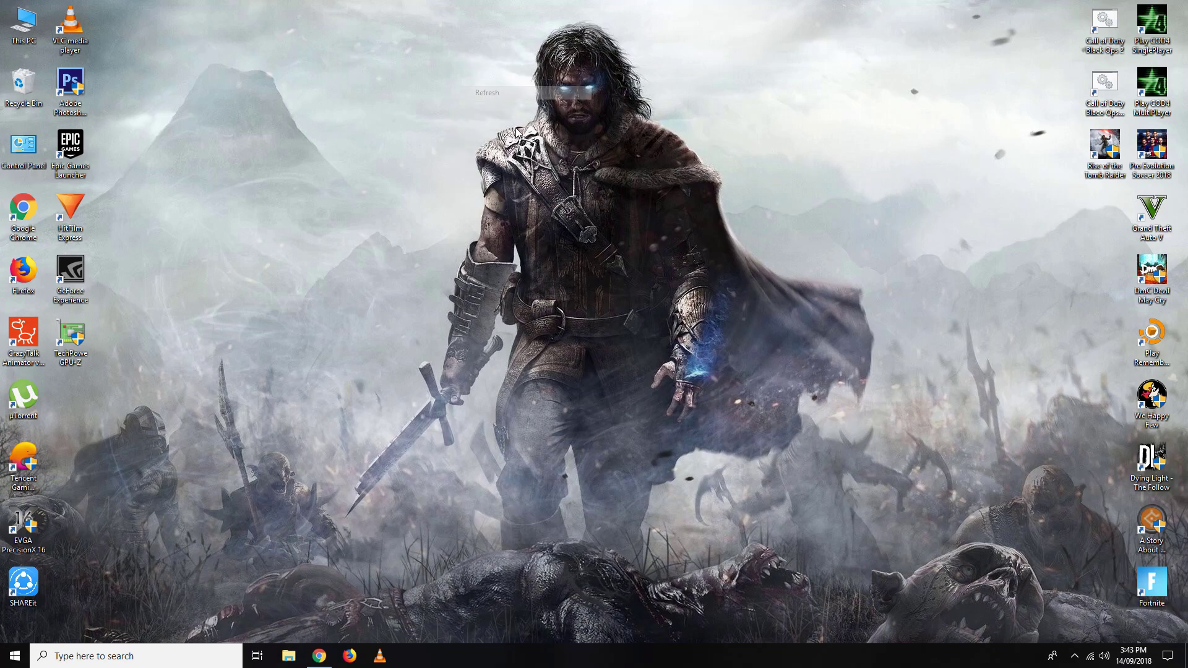
pyautogui.rightClick(525, 135)
pyautogui.click(553, 170)
pyautogui.rightClick(399, 35)
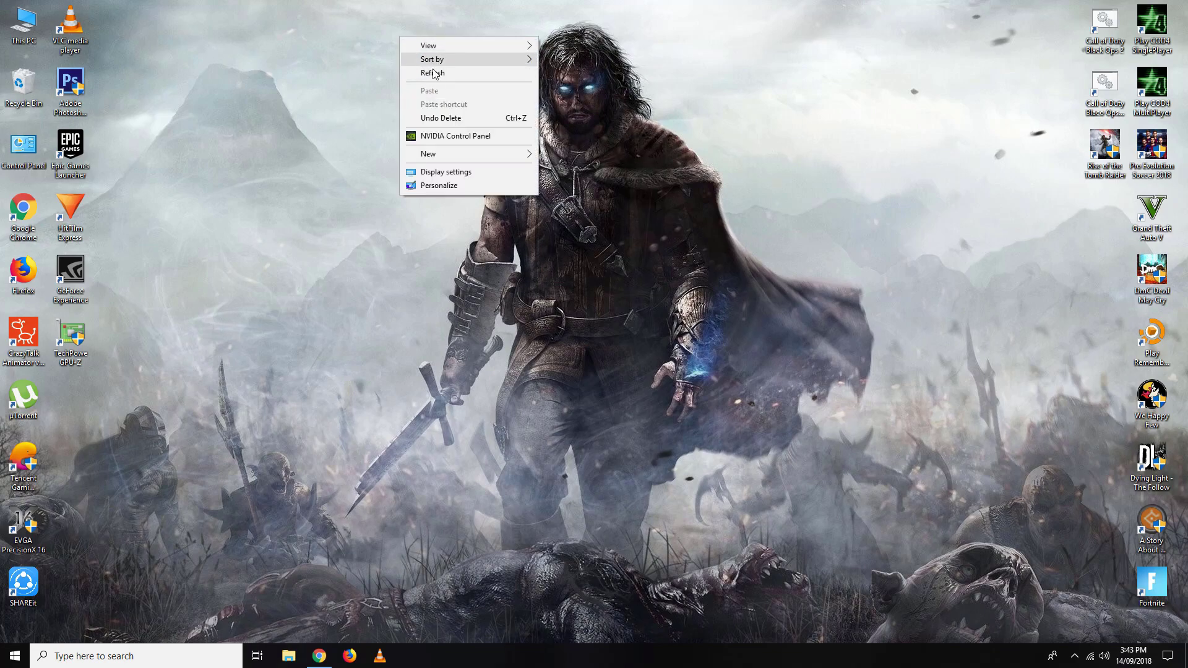
pyautogui.click(433, 73)
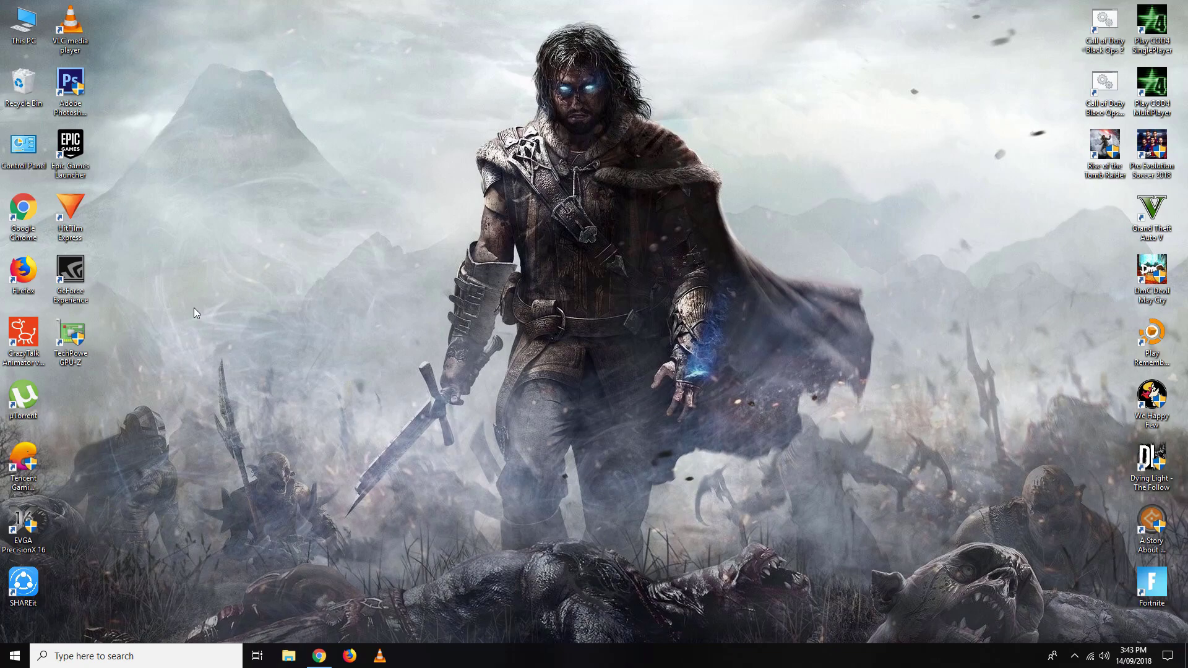
pyautogui.rightClick(209, 231)
pyautogui.click(239, 265)
pyautogui.rightClick(216, 97)
pyautogui.click(250, 139)
pyautogui.rightClick(248, 128)
pyautogui.click(299, 172)
pyautogui.rightClick(302, 146)
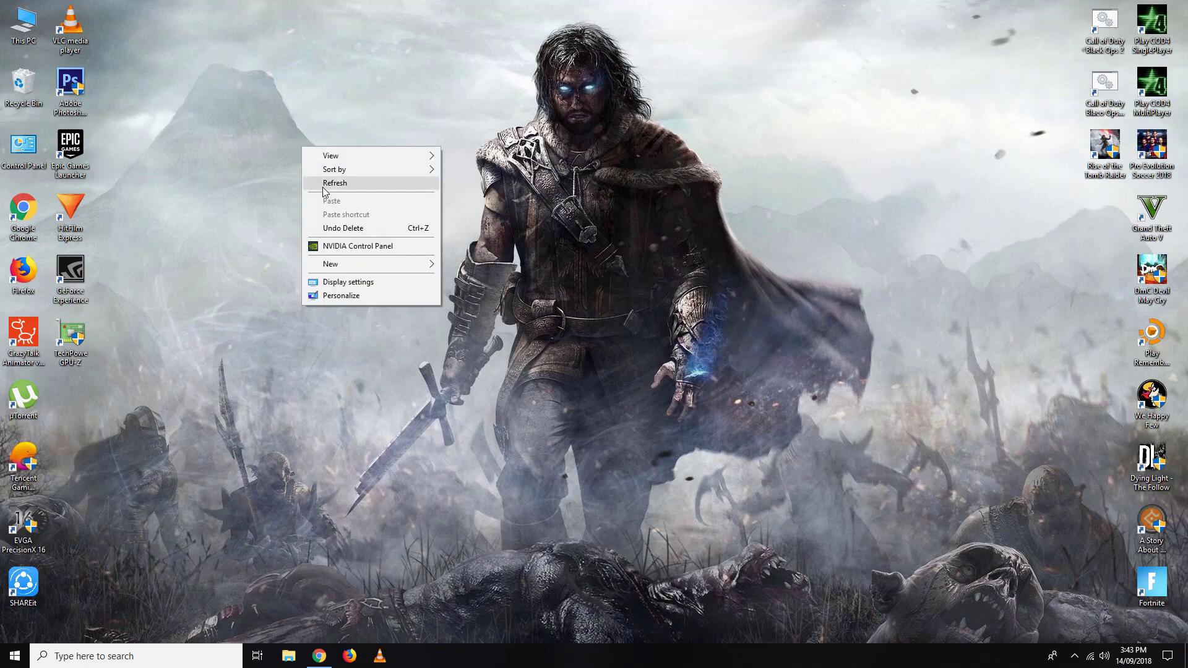
pyautogui.click(334, 183)
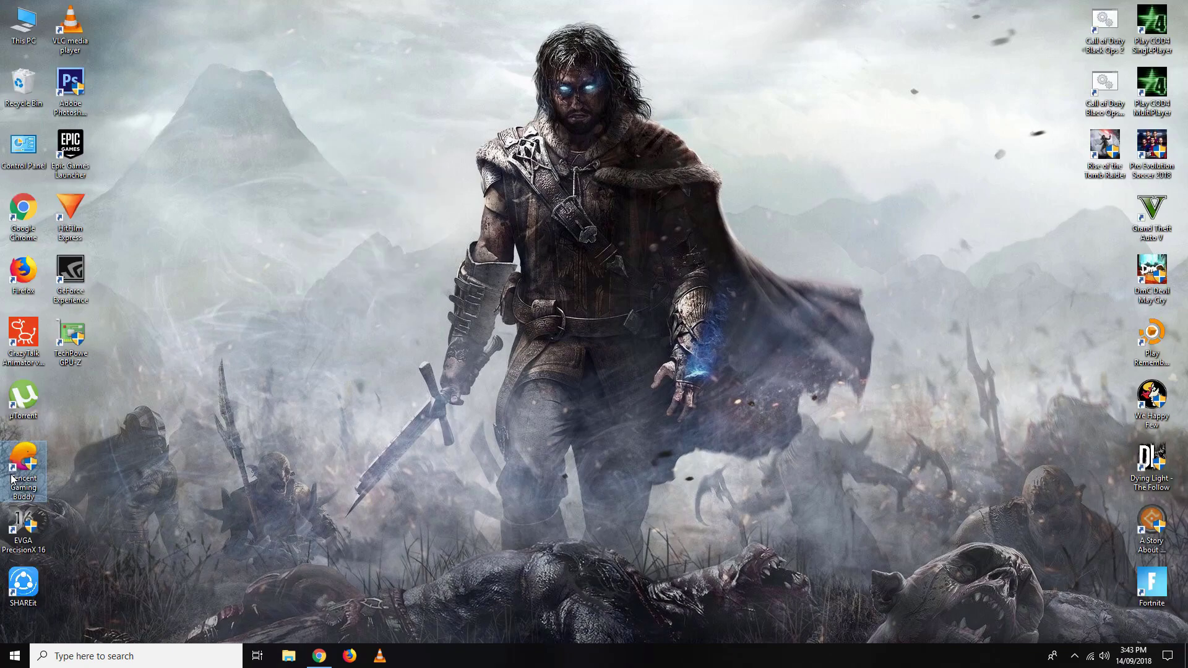
pyautogui.moveTo(23, 477); pyautogui.dragTo(305, 232)
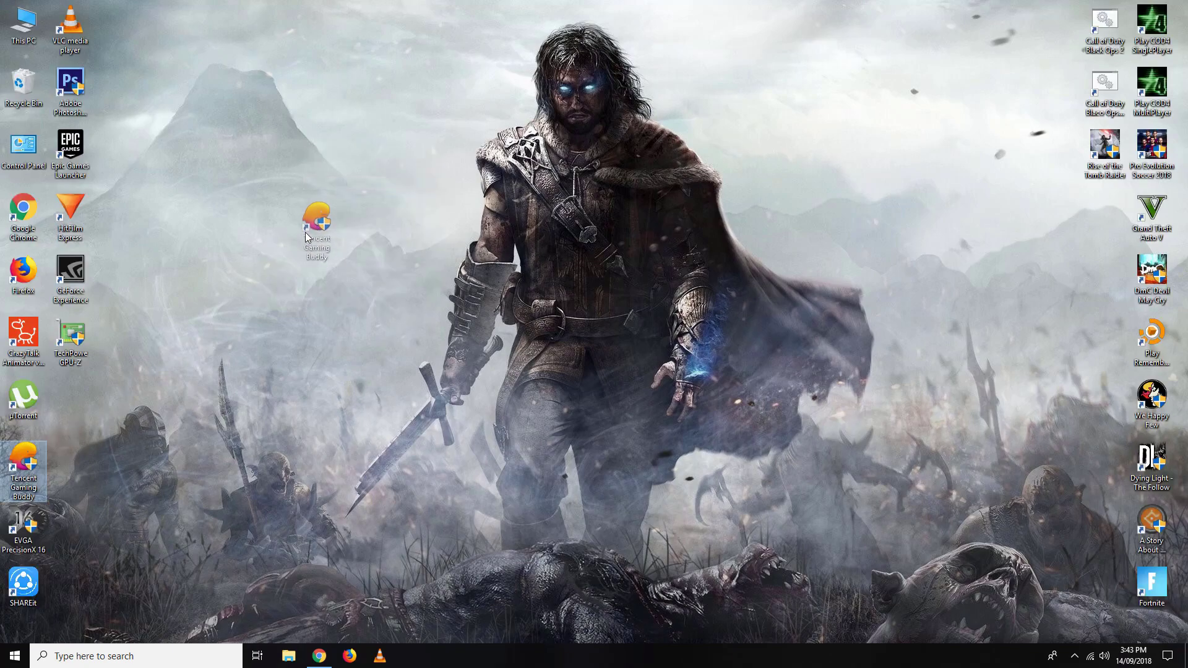
pyautogui.rightClick(250, 134)
pyautogui.click(345, 171)
pyautogui.rightClick(207, 96)
pyautogui.click(252, 138)
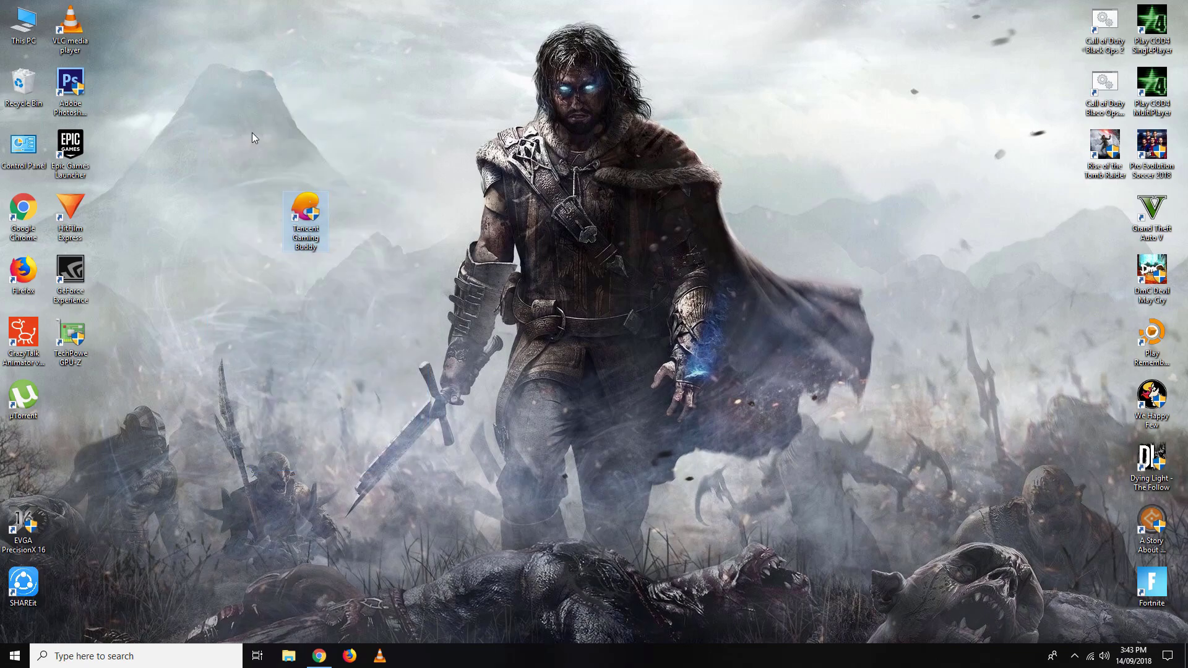
pyautogui.rightClick(252, 137)
pyautogui.click(291, 169)
pyautogui.moveTo(310, 230); pyautogui.dragTo(25, 477)
# Switch to Chrome, save the PUBG MOBILE installer in the Pictures folder and start the Tencent Gaming Buddy installation.
pyautogui.click(320, 656)
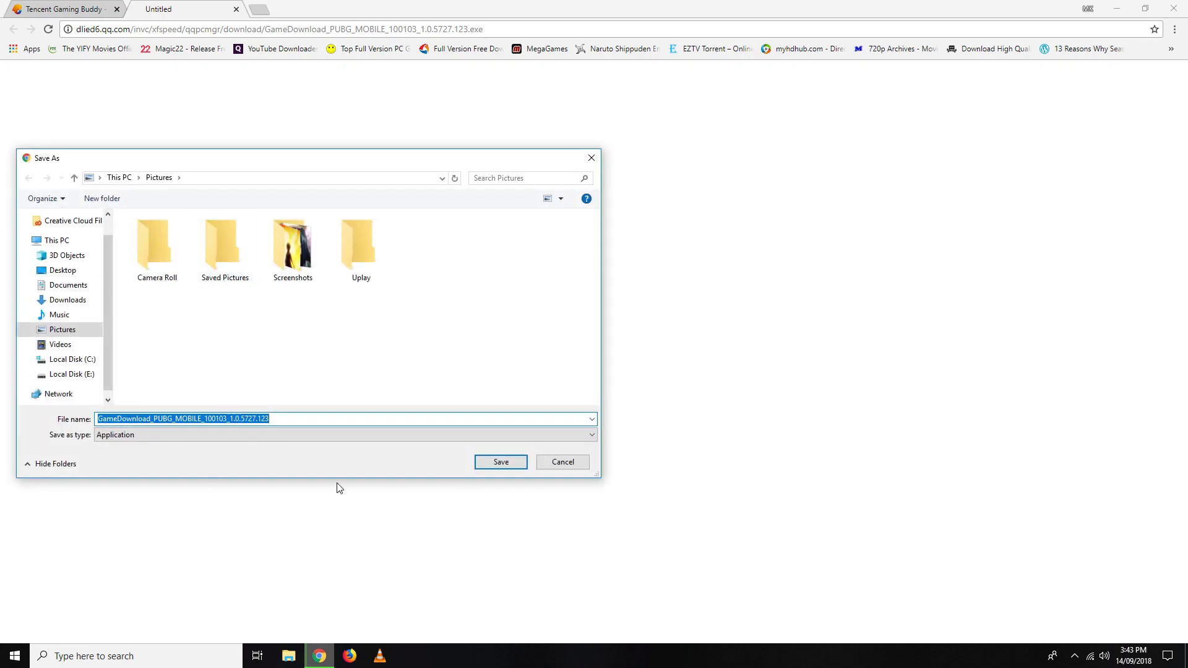
pyautogui.click(501, 465)
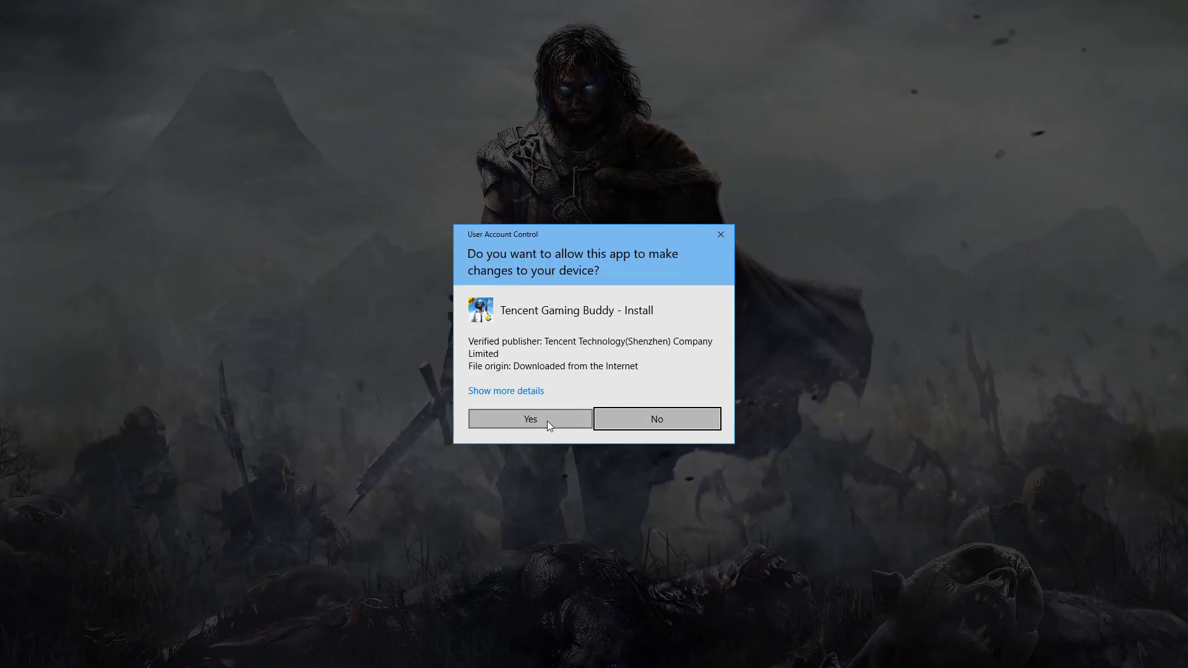
pyautogui.click(546, 421)
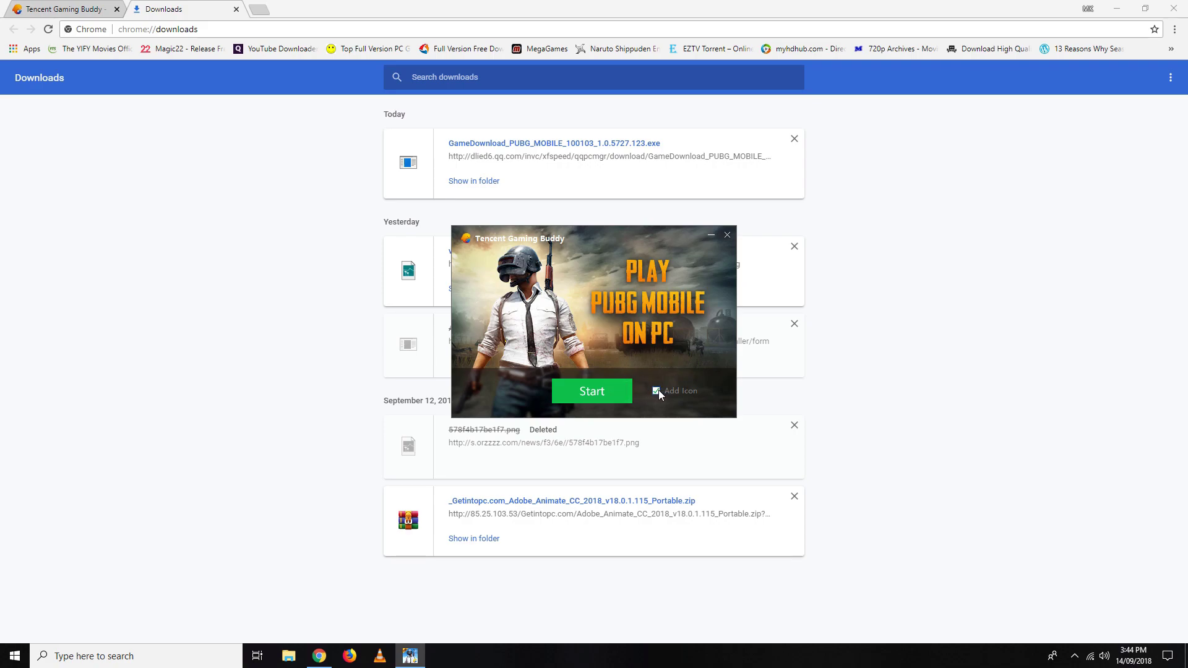
pyautogui.click(623, 395)
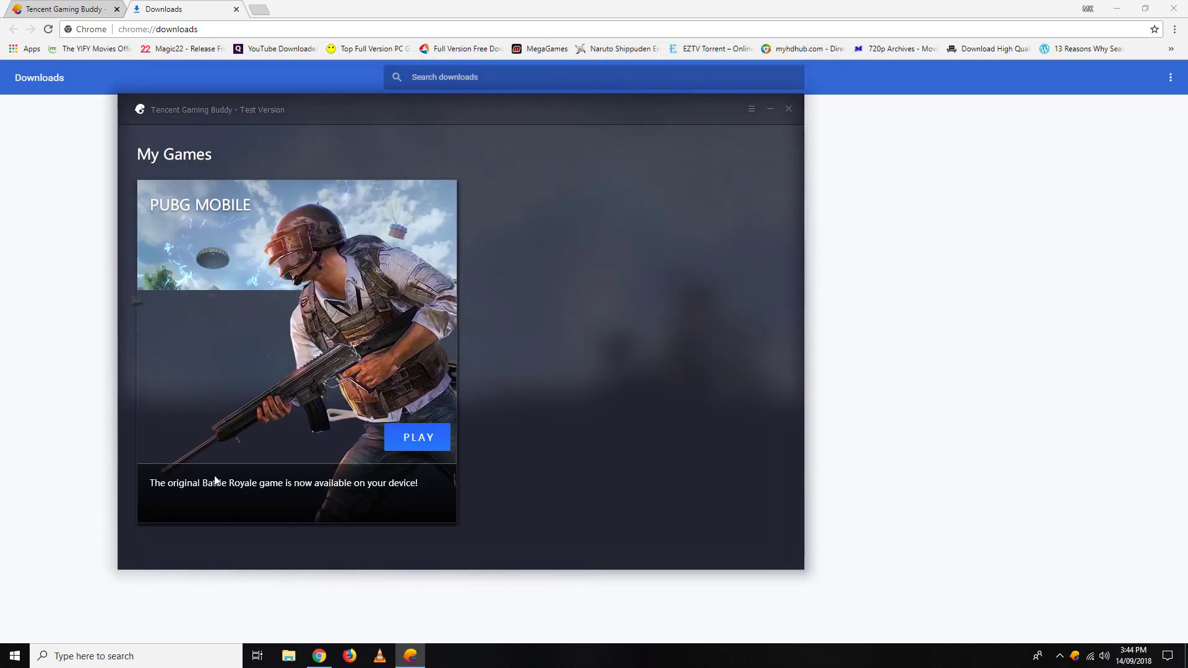
# Start PUBG MOBILE from My Games and bring the Turbo AOW Engine window to the front.
pyautogui.click(411, 437)
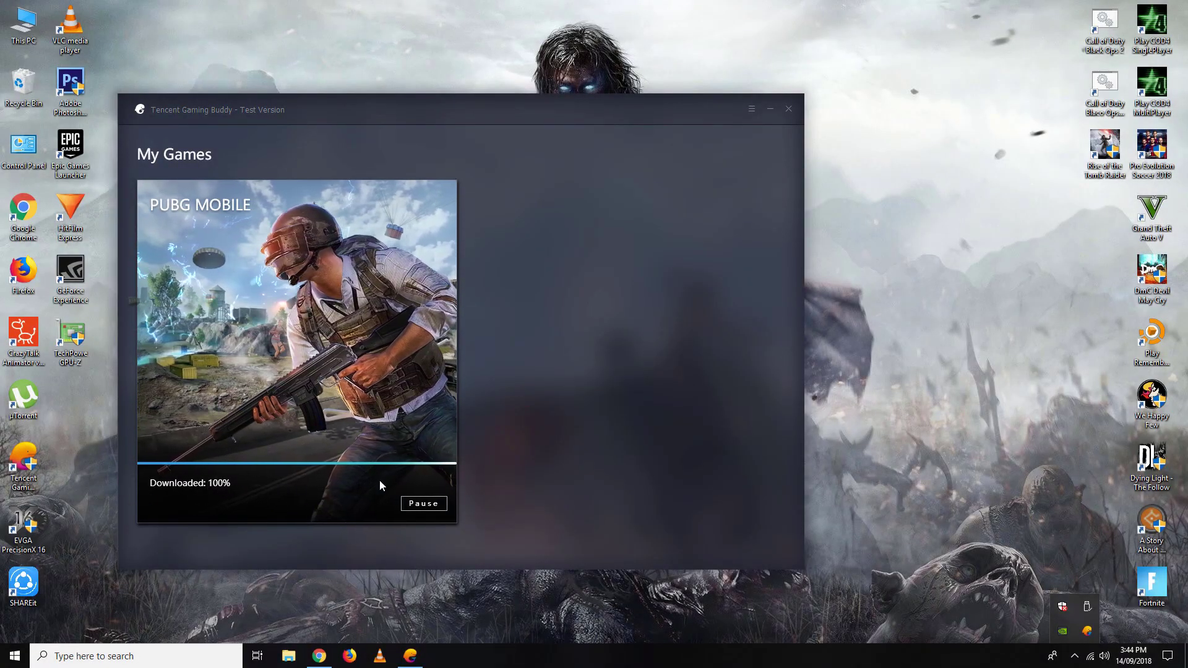
pyautogui.moveTo(433, 116); pyautogui.dragTo(730, 142)
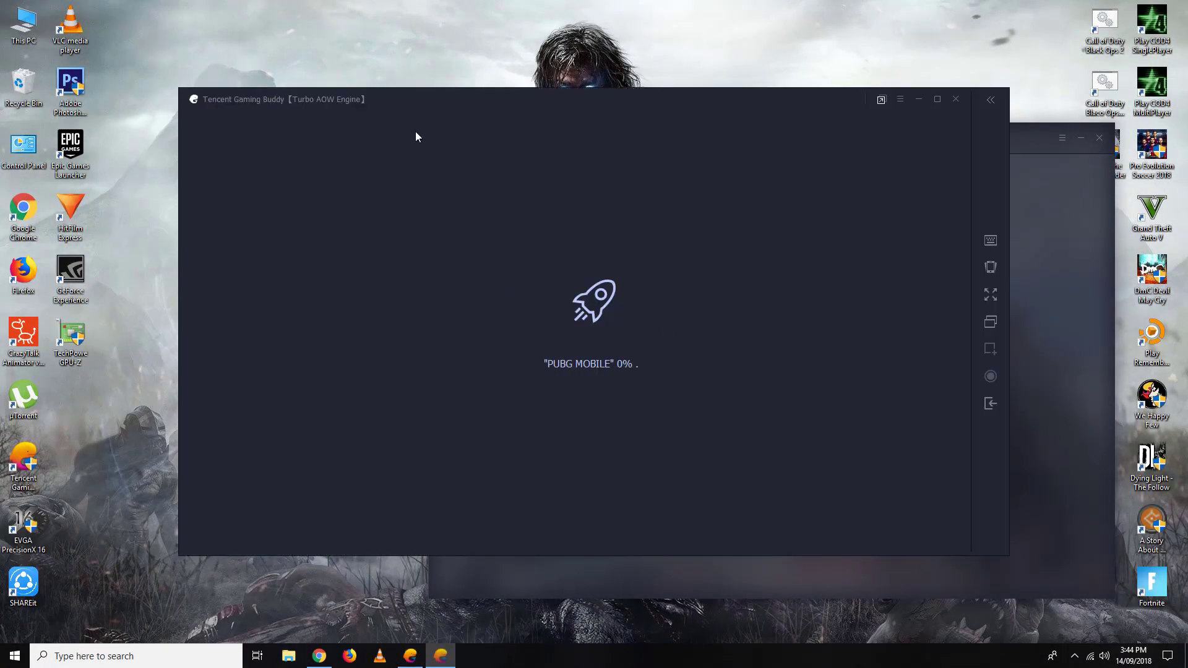
pyautogui.click(1059, 184)
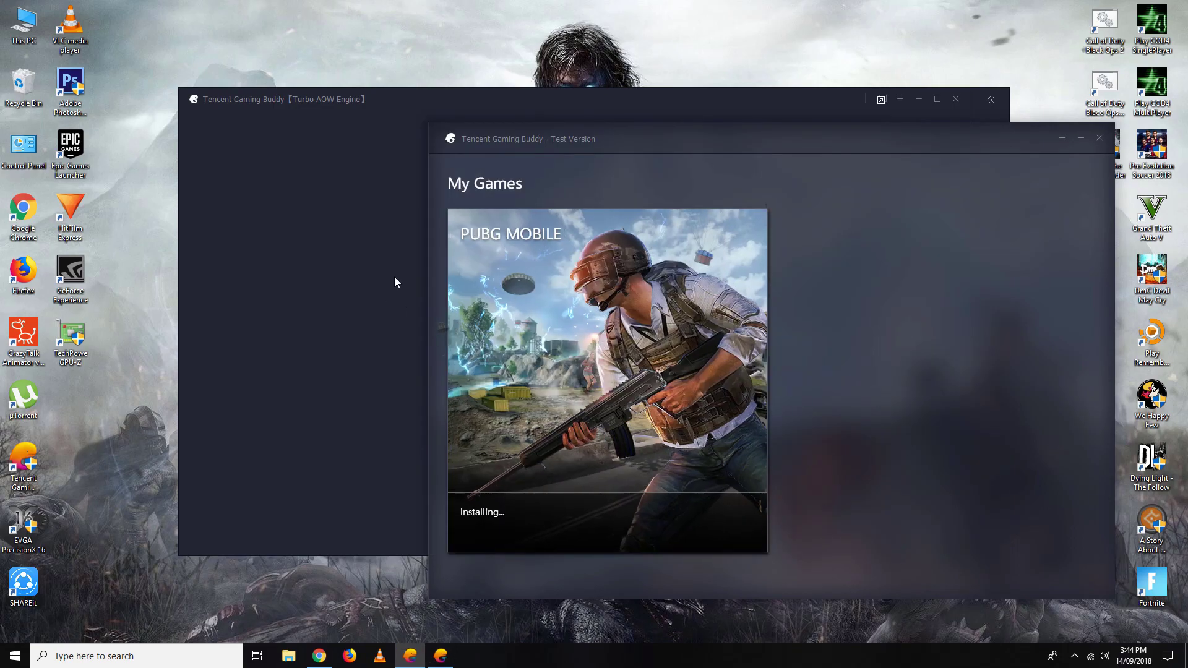
pyautogui.click(333, 137)
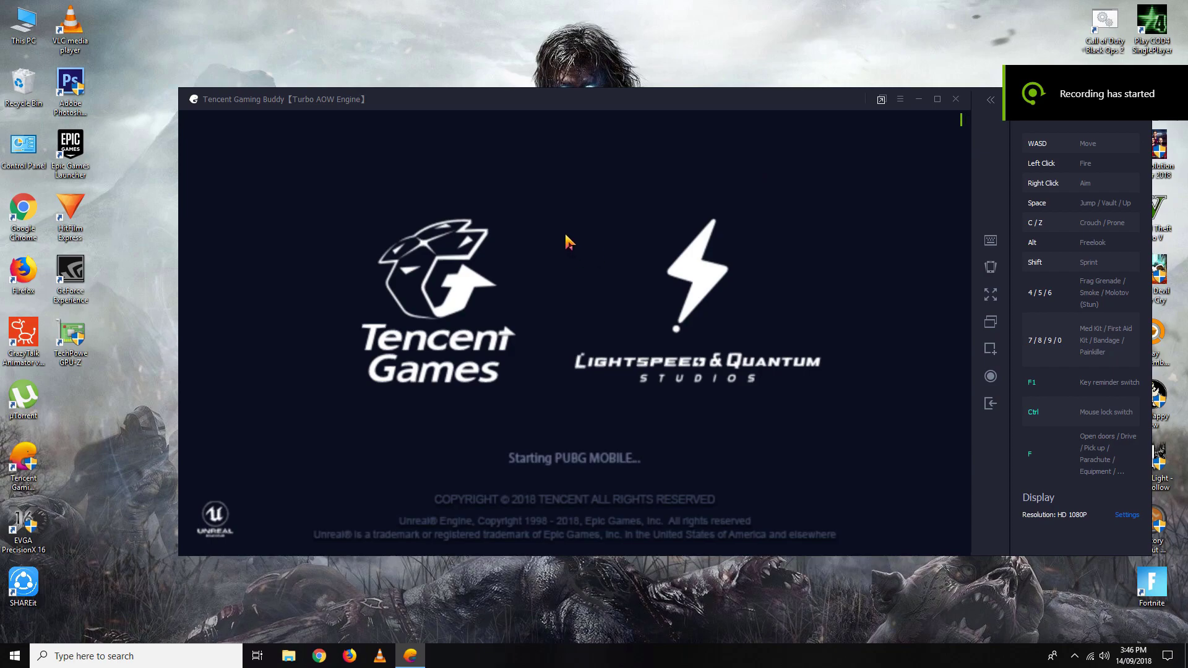
# Reposition the emulator window, switch it to full screen and return it to windowed mode.
pyautogui.moveTo(636, 103); pyautogui.dragTo(584, 74)
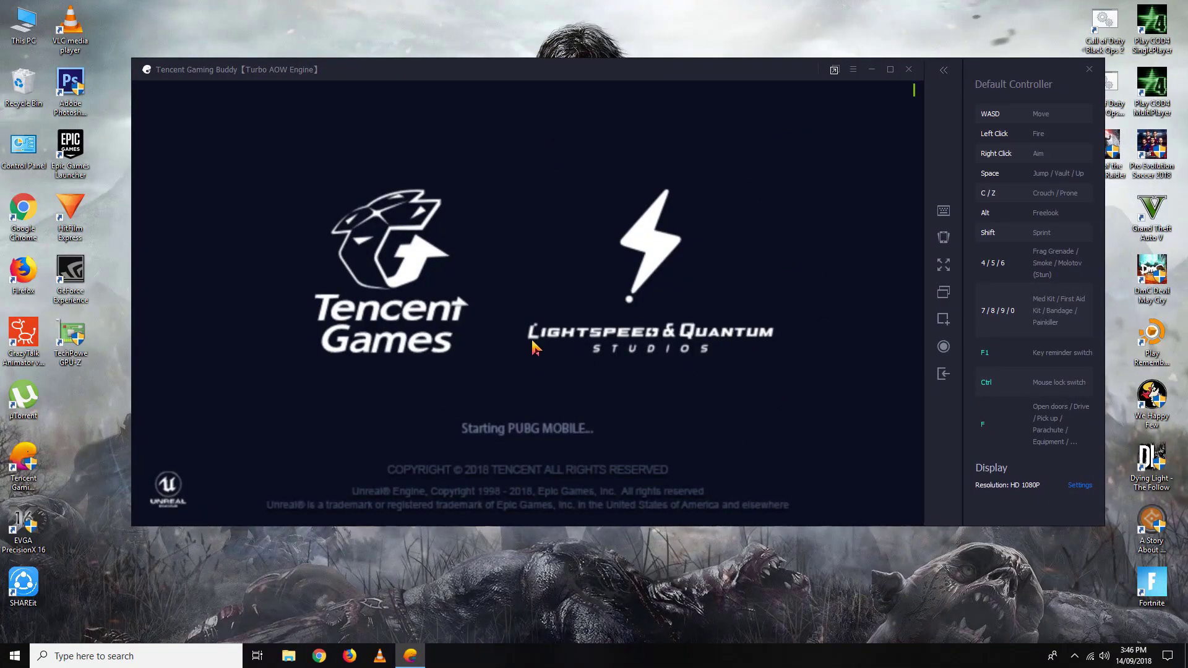
pyautogui.click(944, 266)
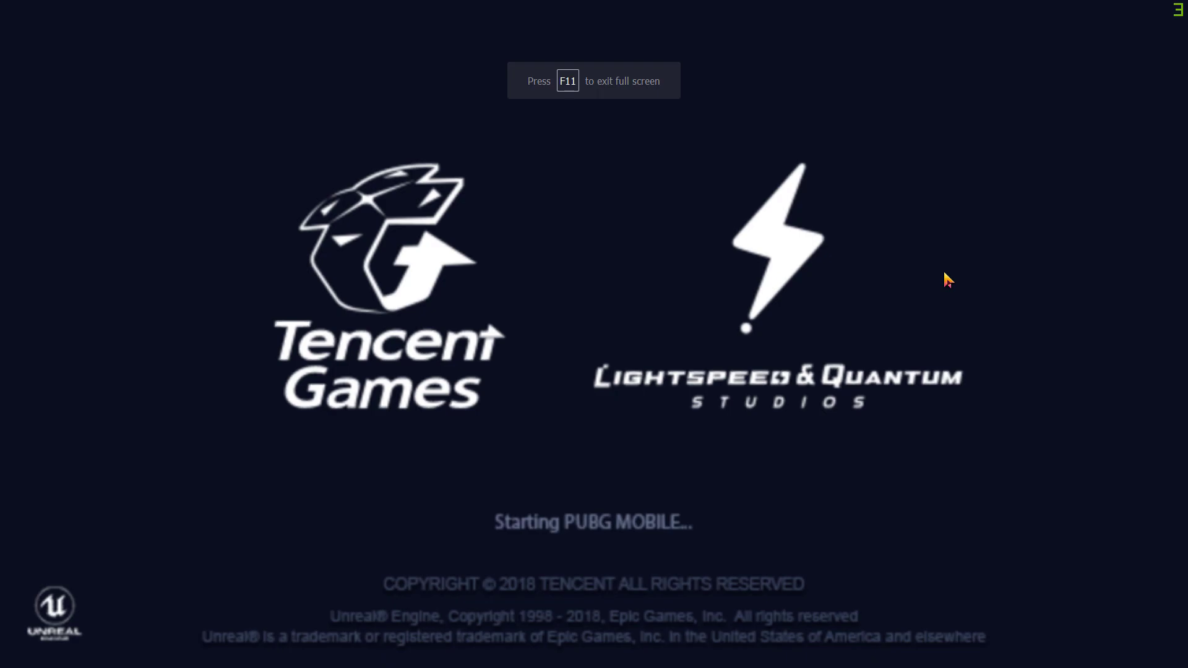
pyautogui.press('F11')
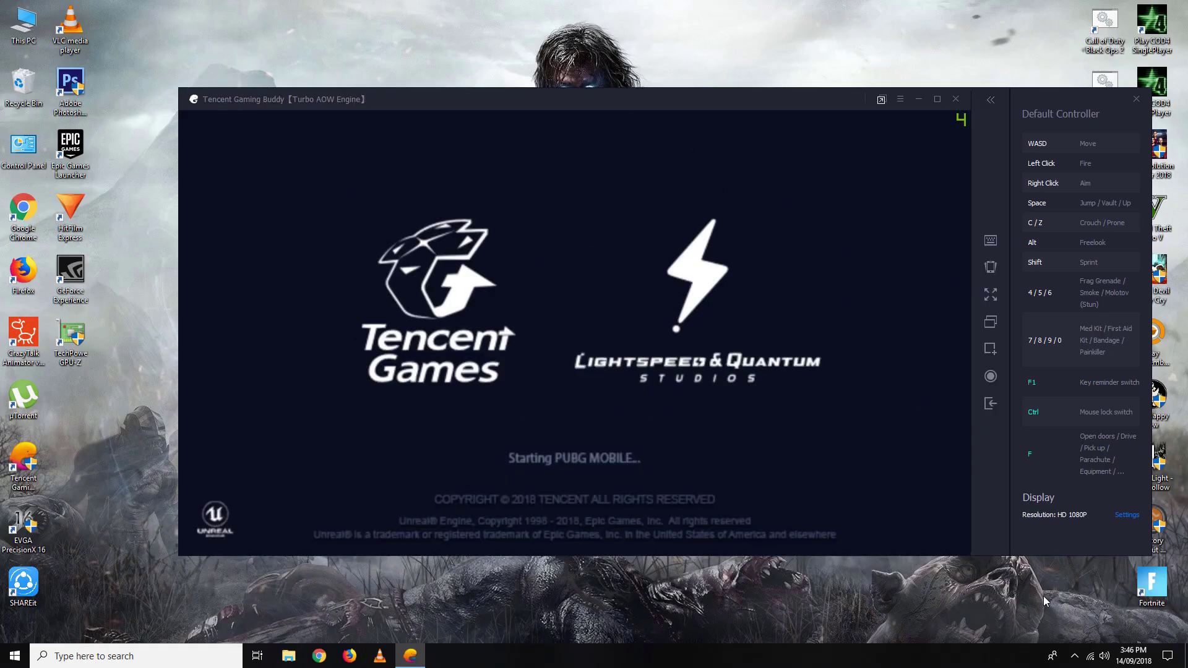
# Review the emulator's game resolution and engine settings, including the DirectX+ rendering description, and close them without changes.
pyautogui.click(1126, 516)
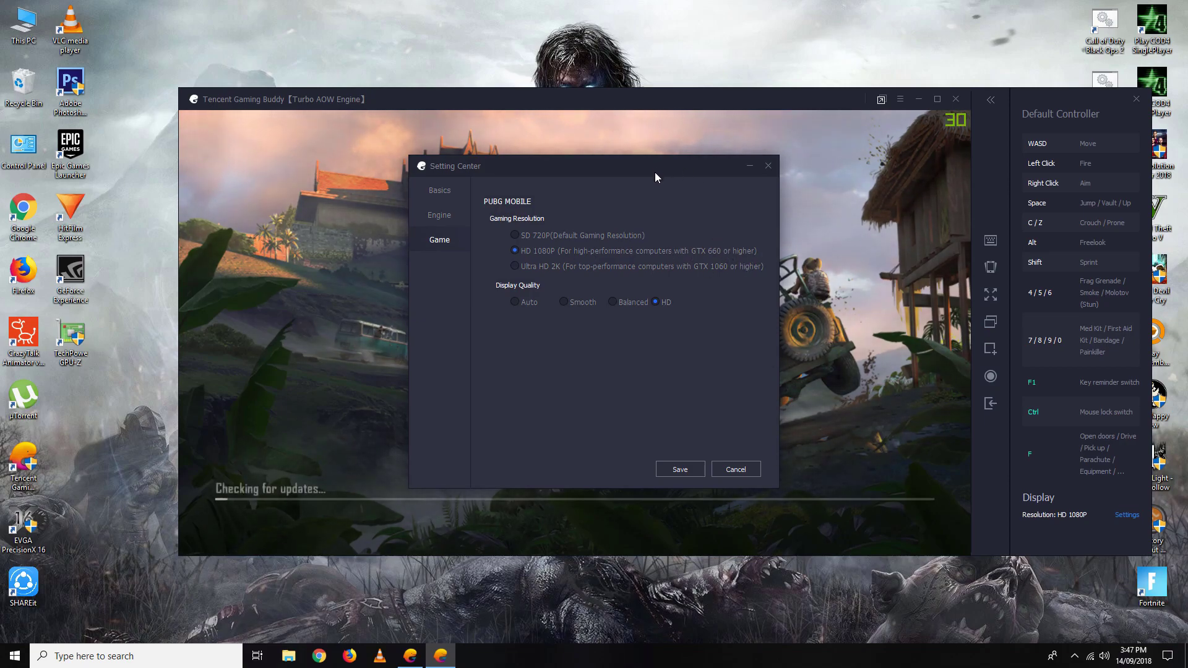
pyautogui.moveTo(655, 173); pyautogui.dragTo(688, 162)
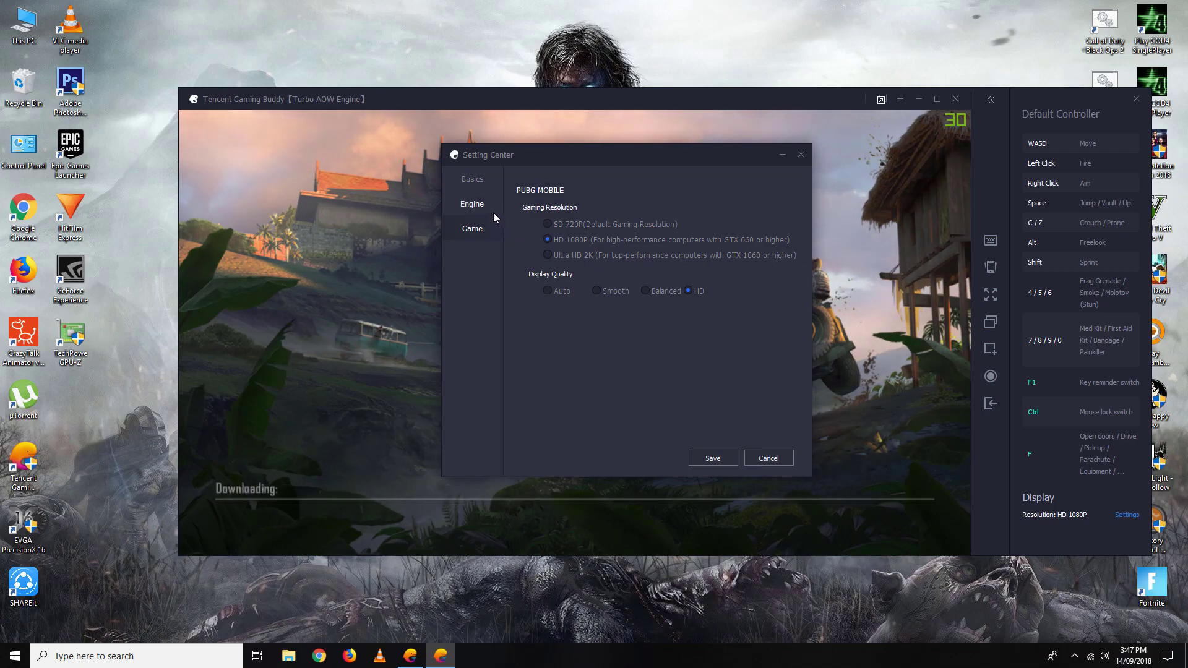
pyautogui.click(472, 204)
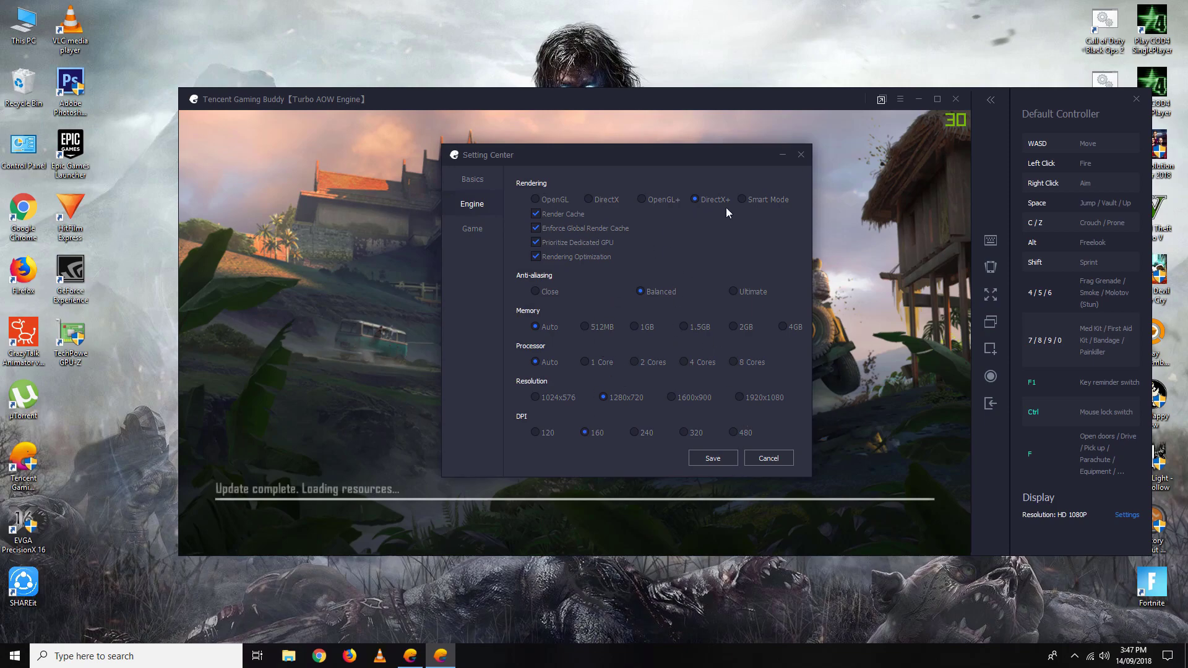
pyautogui.moveTo(715, 206)
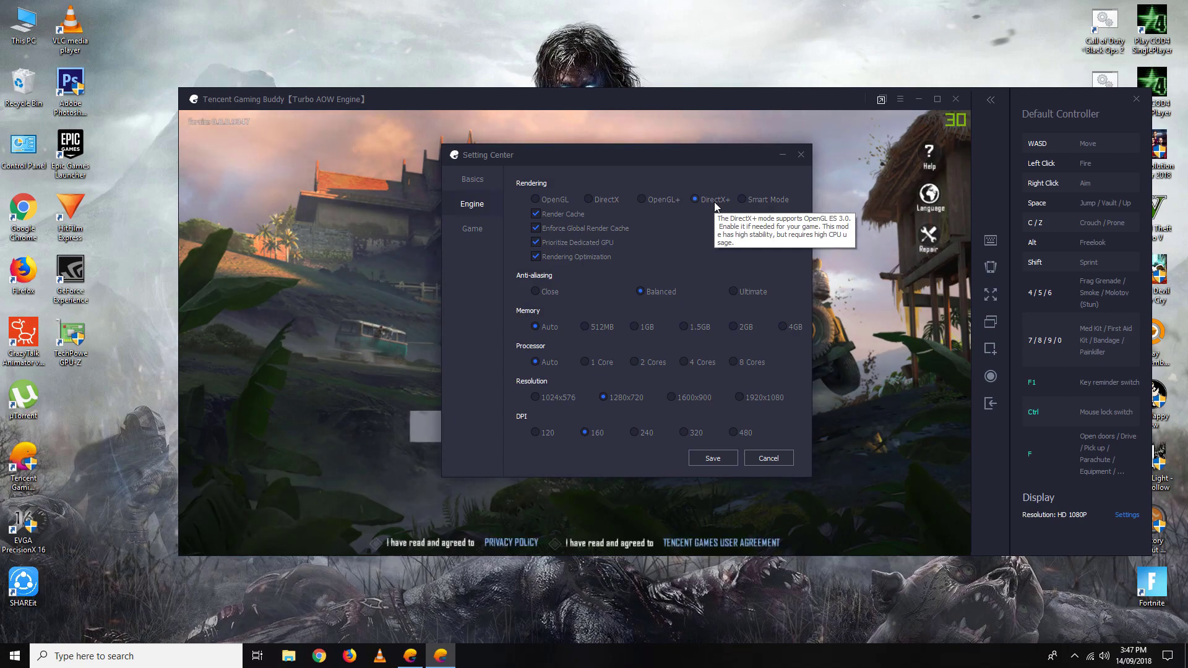
pyautogui.press('Escape')
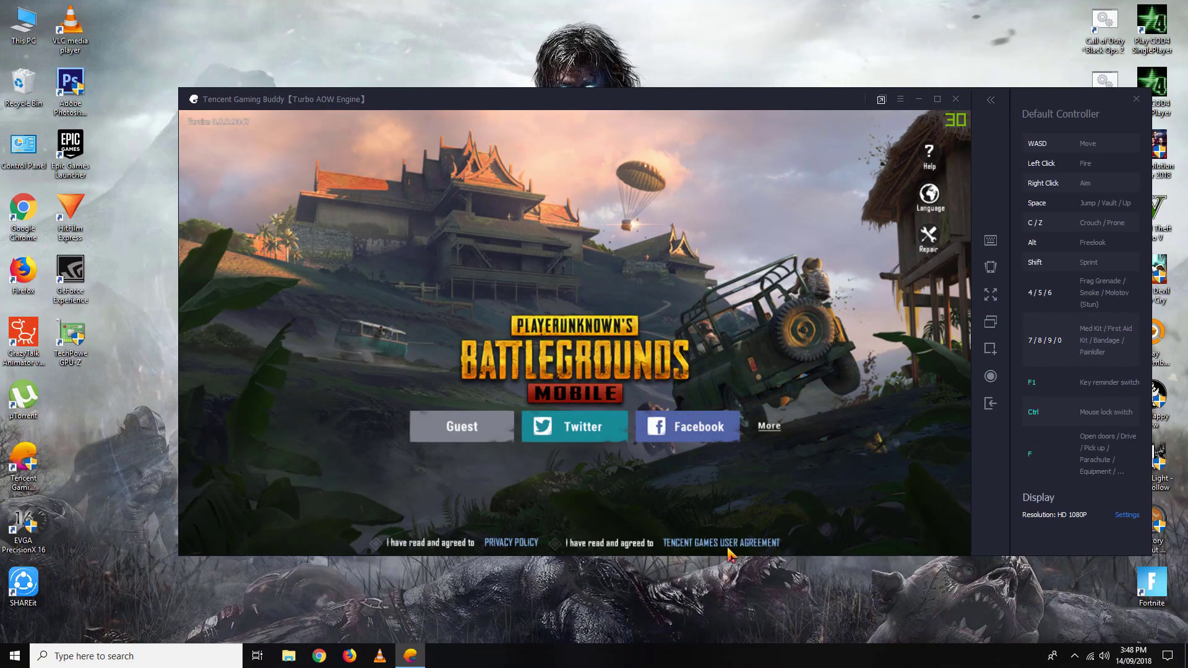
# Accept the Tencent Games User Agreement and log in to PUBG Mobile with the Facebook account.
pyautogui.click(745, 533)
pyautogui.click(641, 421)
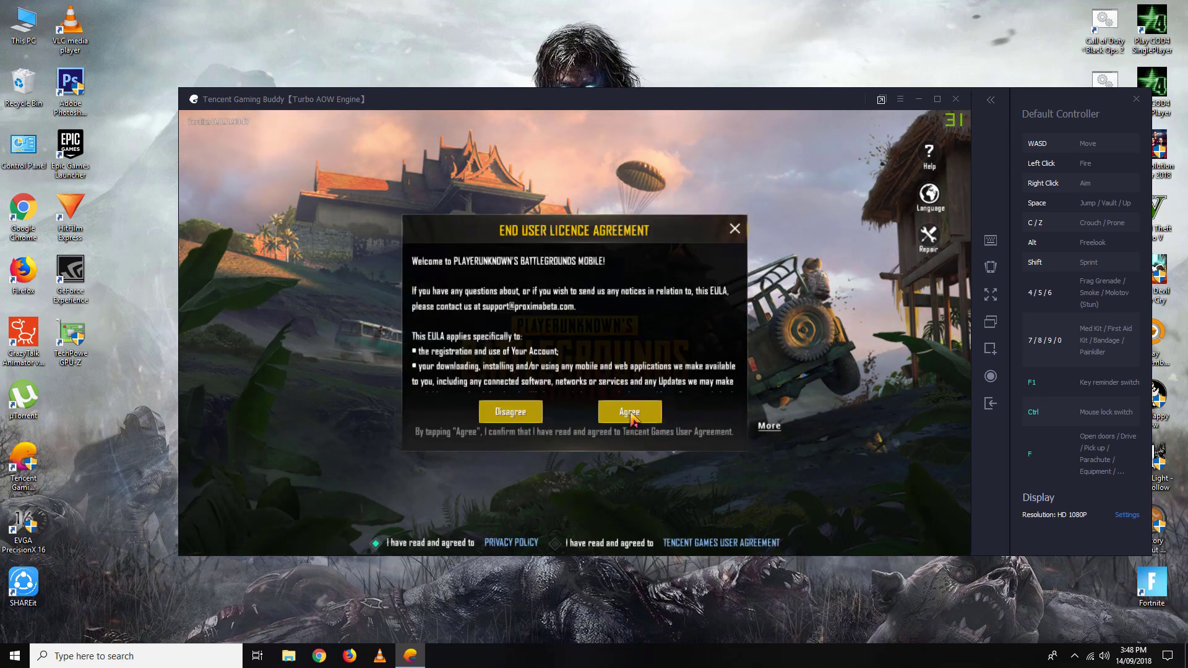
pyautogui.click(630, 413)
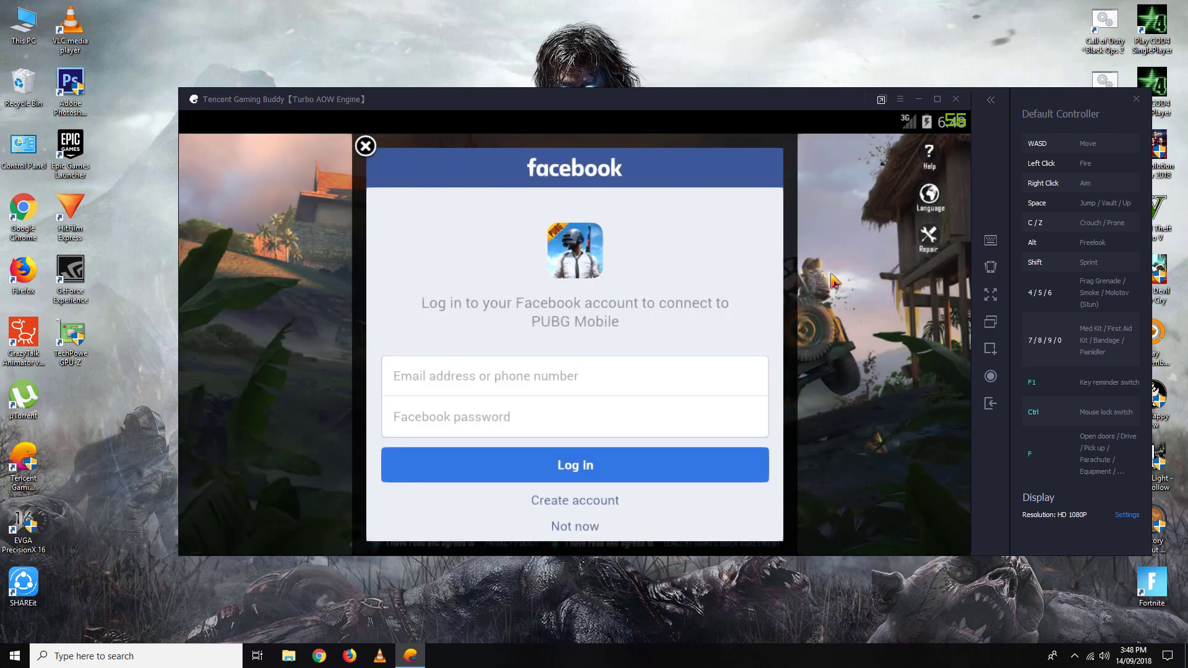
pyautogui.click(410, 371)
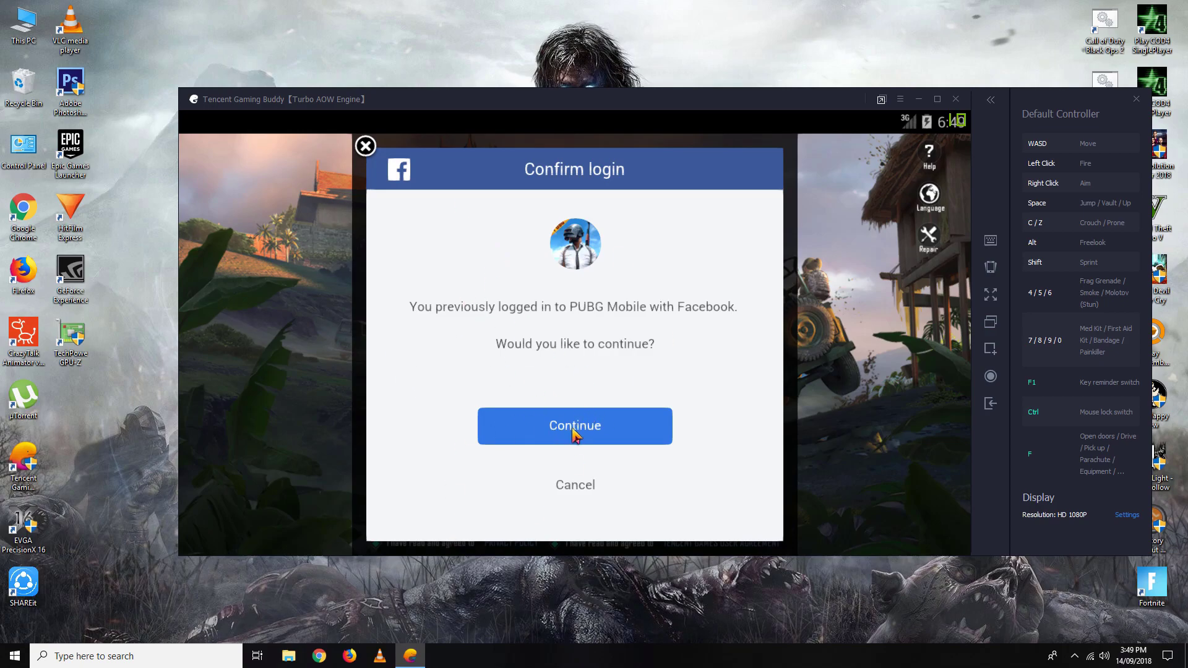
pyautogui.click(574, 435)
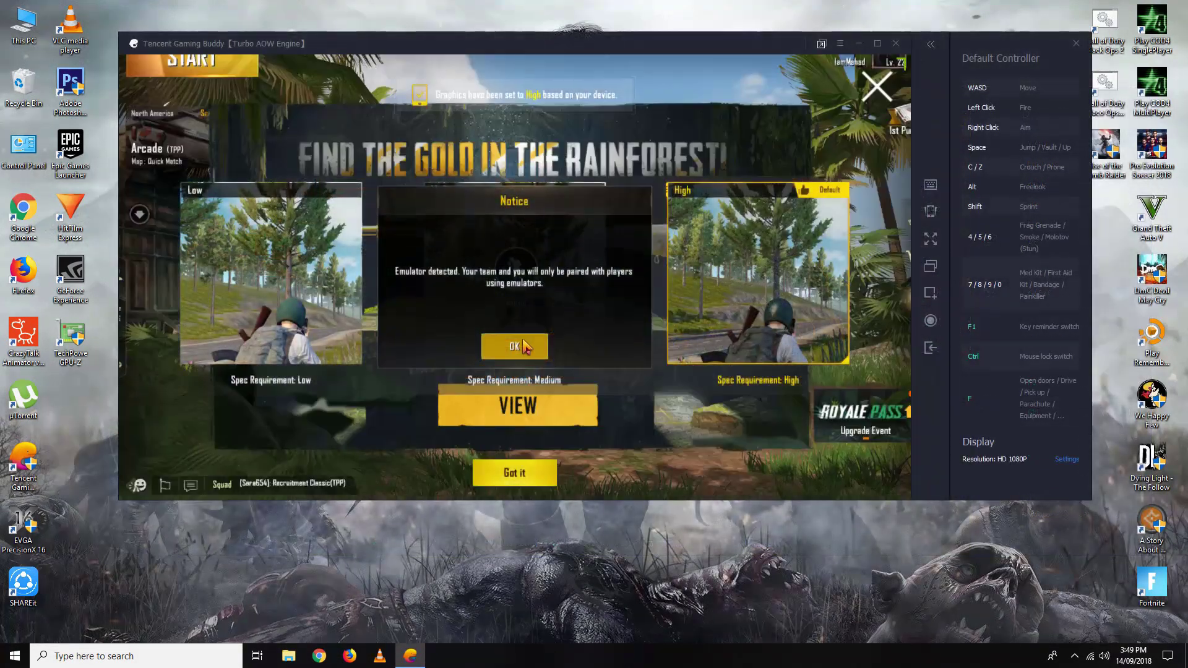
# Dismiss the emulator notice, graphics notice and promotional pop-ups in the lobby, and postpone opening the mystery air drop.
pyautogui.click(525, 346)
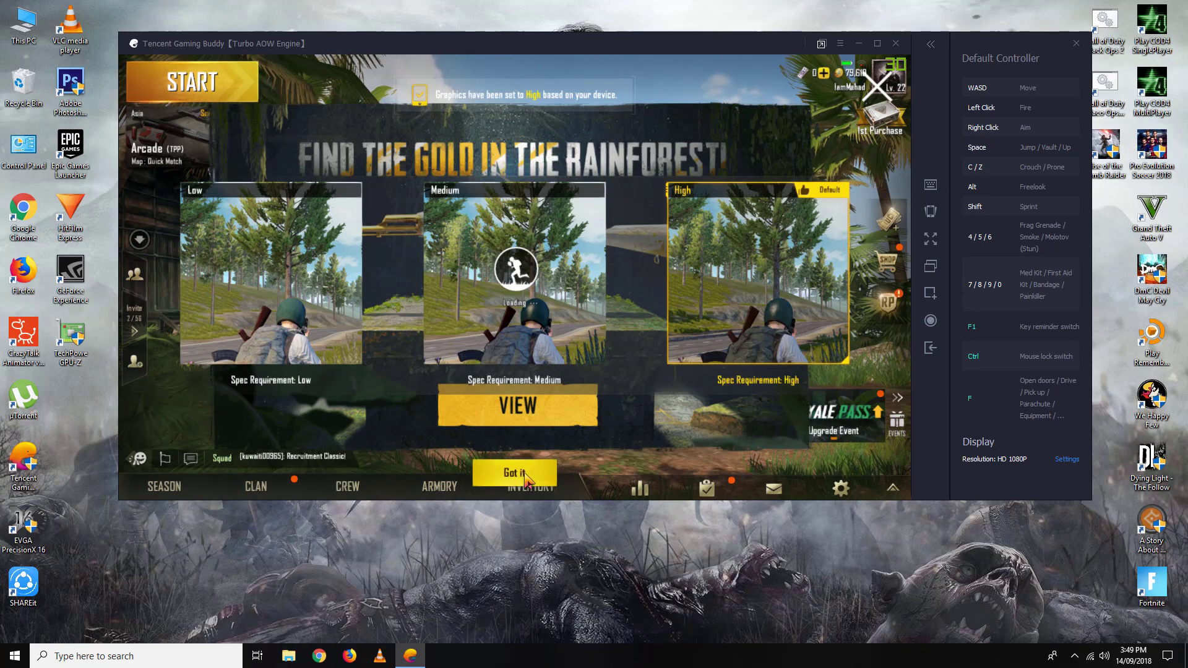
pyautogui.click(525, 473)
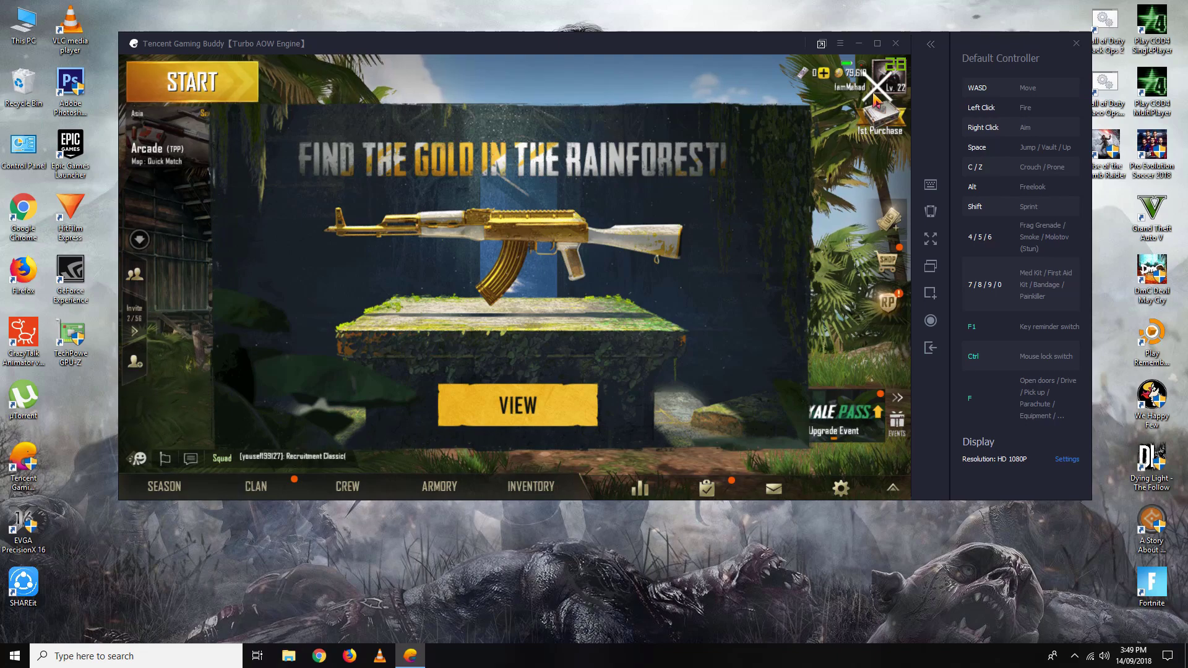
pyautogui.click(877, 96)
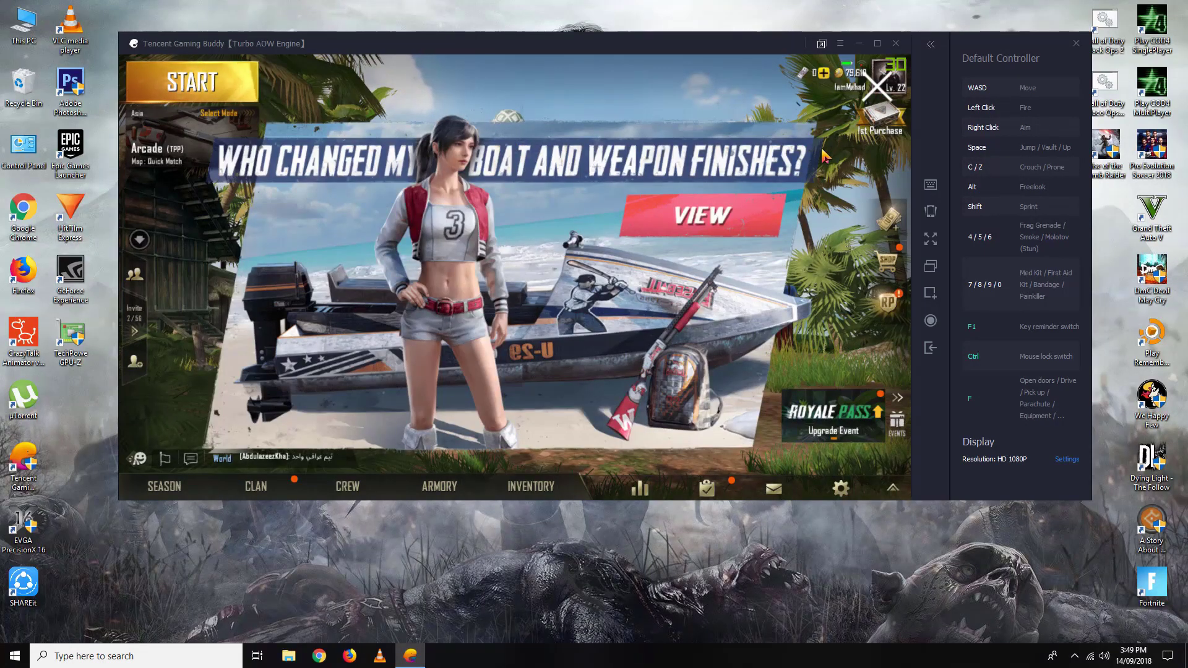
pyautogui.click(877, 89)
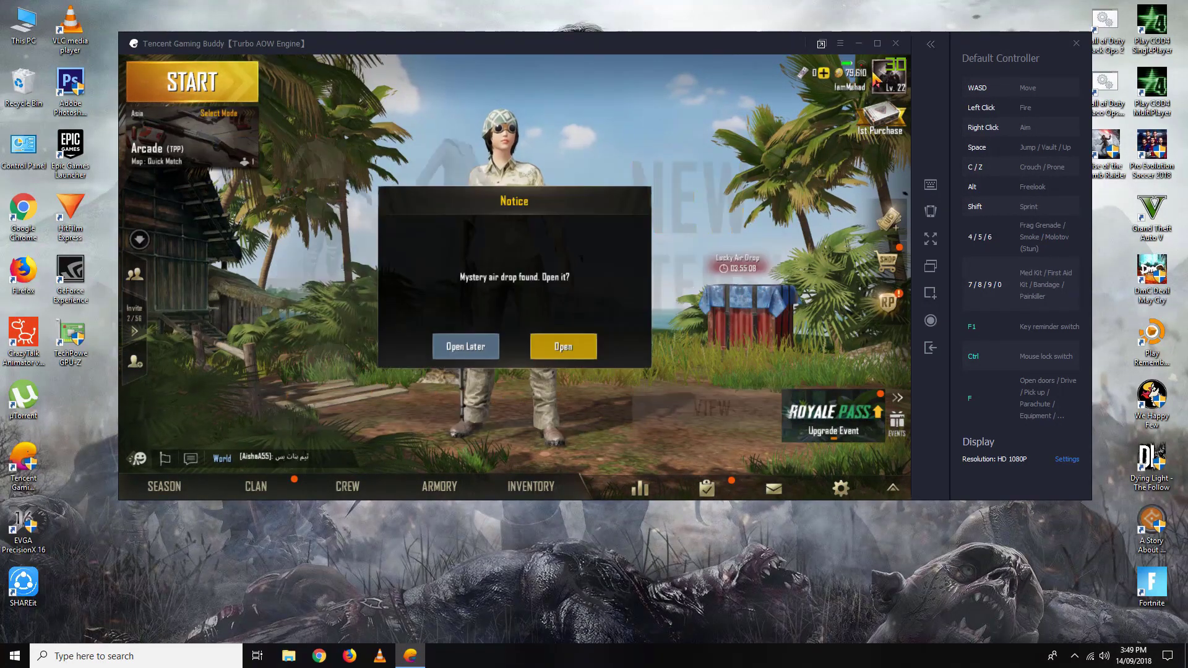
pyautogui.click(472, 352)
# Open the game settings, look over the sensitivity options and bring up the graphics options.
pyautogui.click(840, 488)
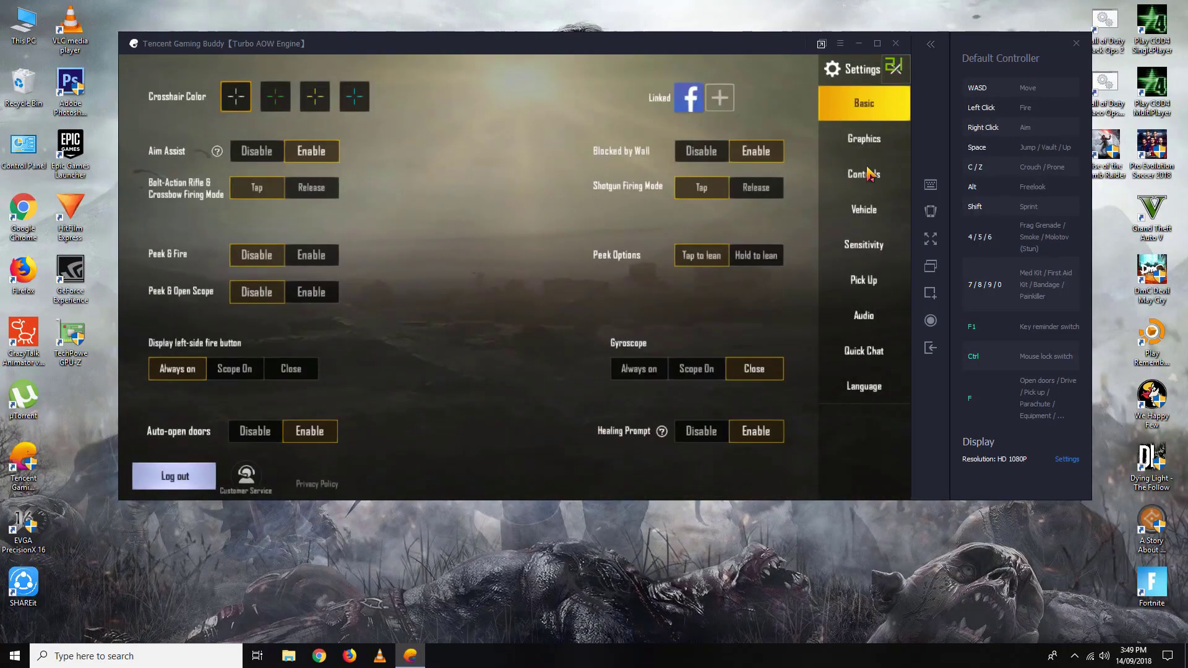
pyautogui.click(864, 245)
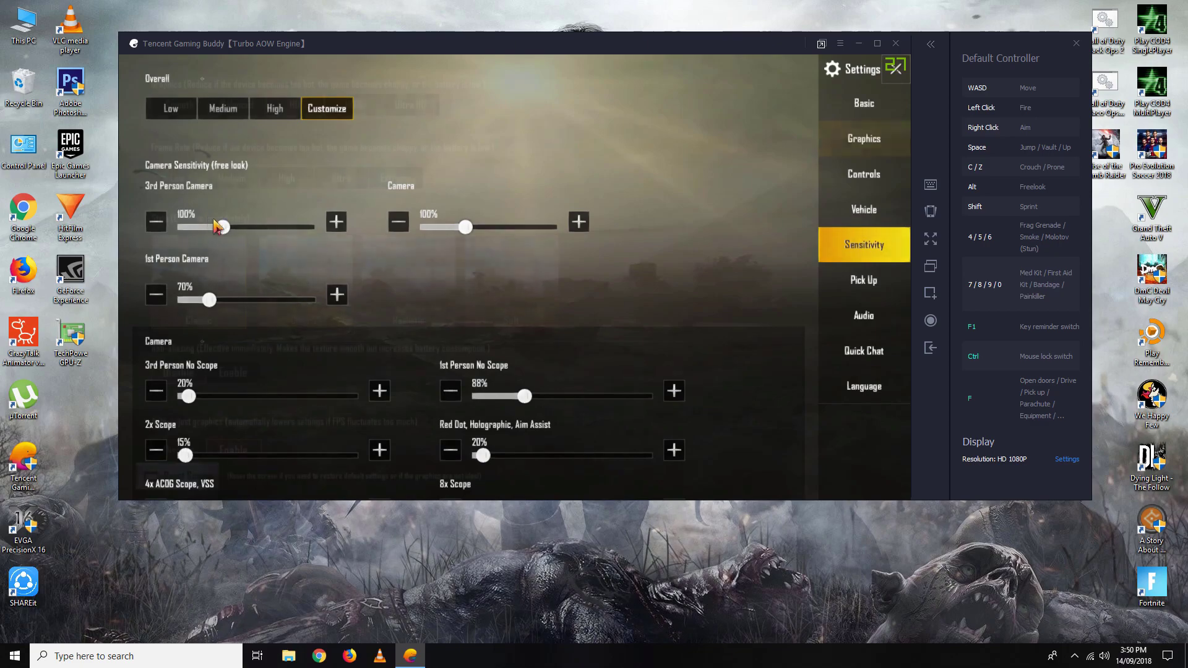
pyautogui.click(864, 139)
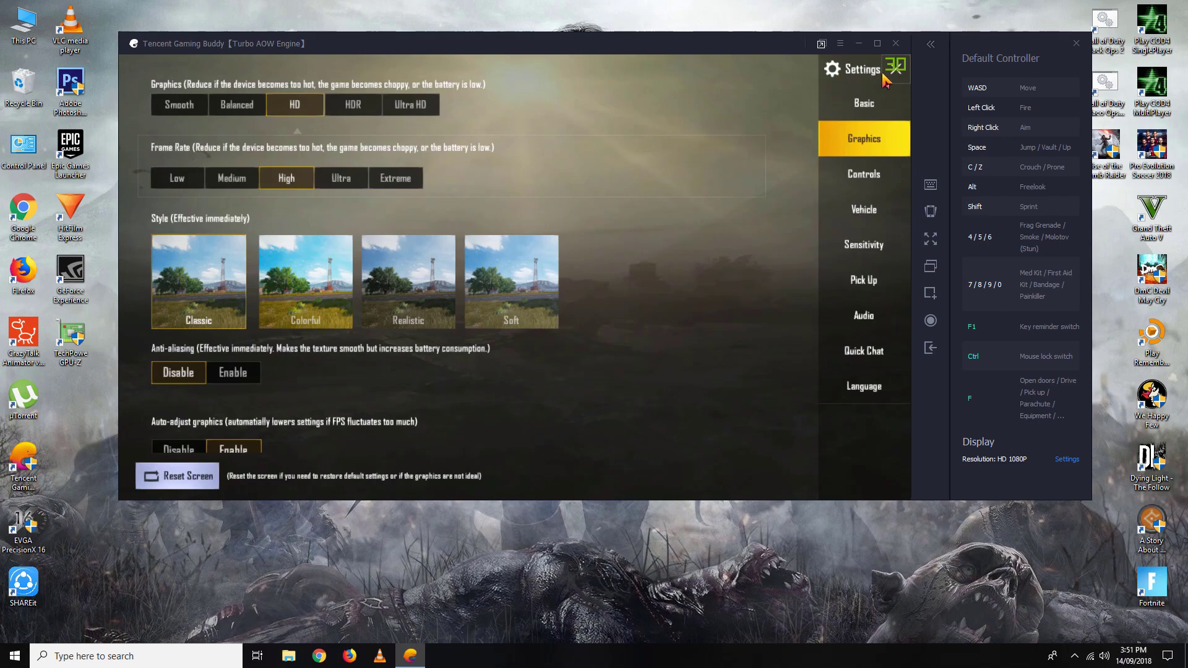
# Set the frame rate to Ultra, apply it and dismiss the notice.
pyautogui.click(357, 181)
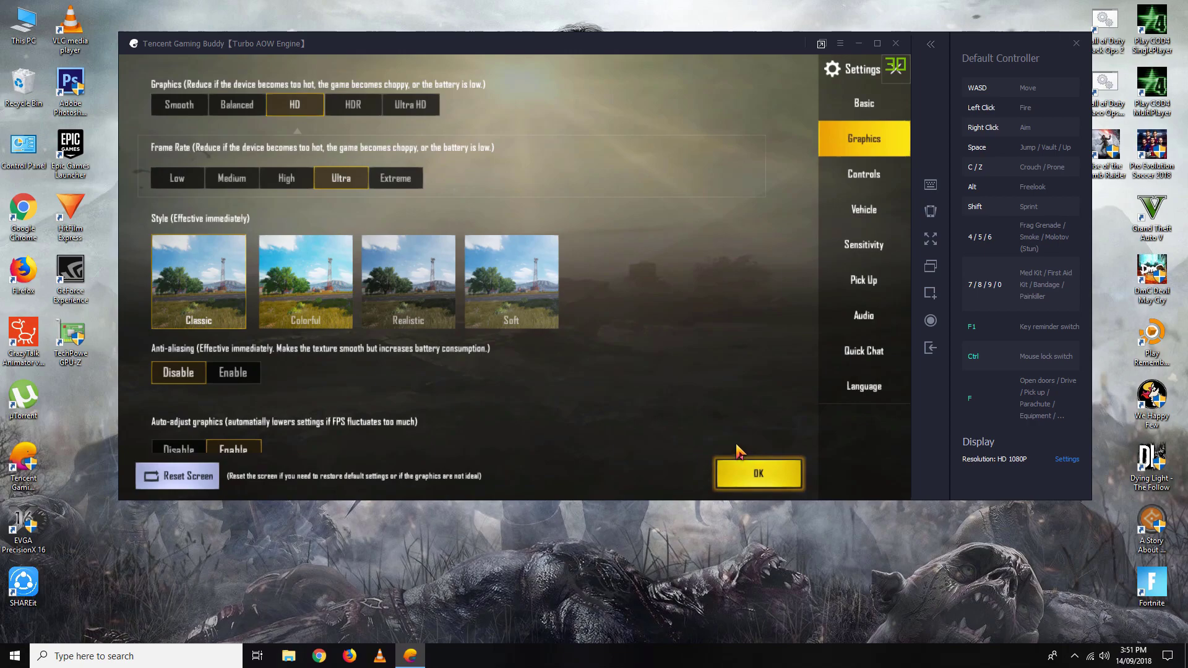
pyautogui.click(745, 476)
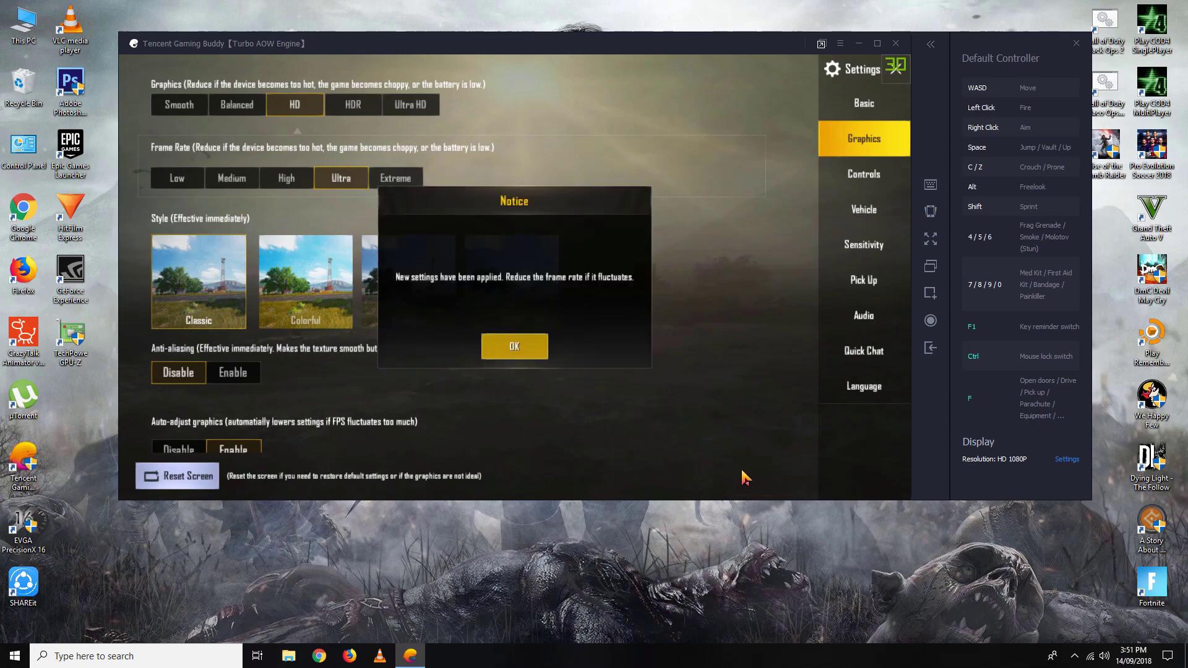
pyautogui.click(516, 345)
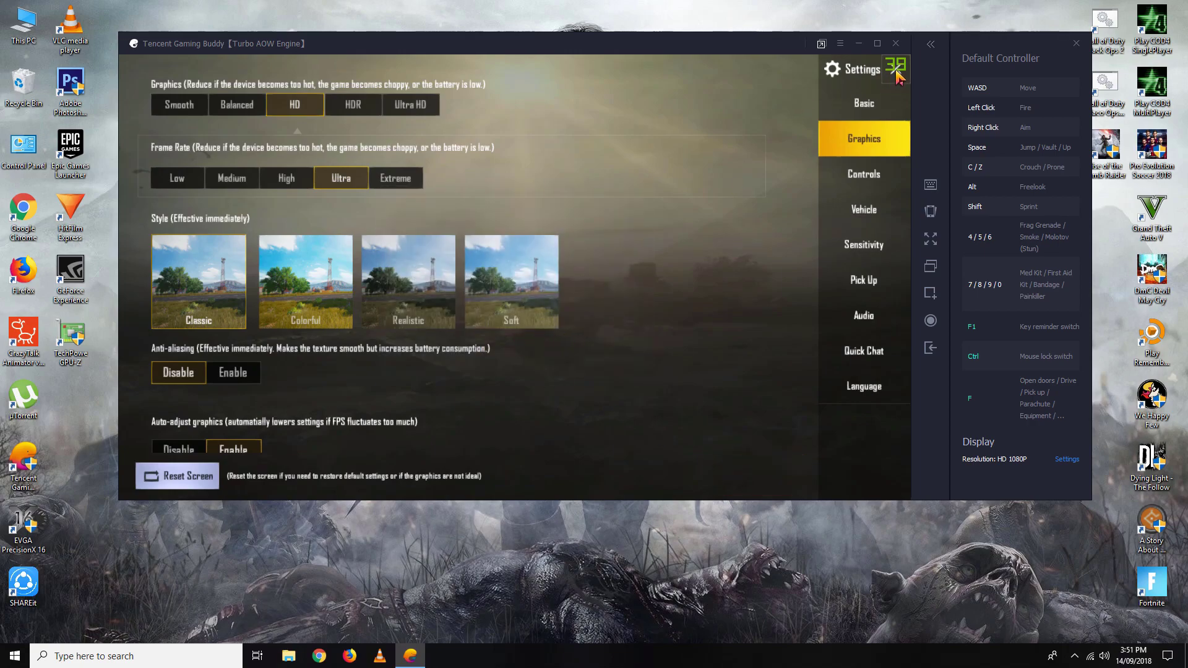
# Set the frame rate to Extreme, apply it and dismiss the notice.
pyautogui.click(403, 181)
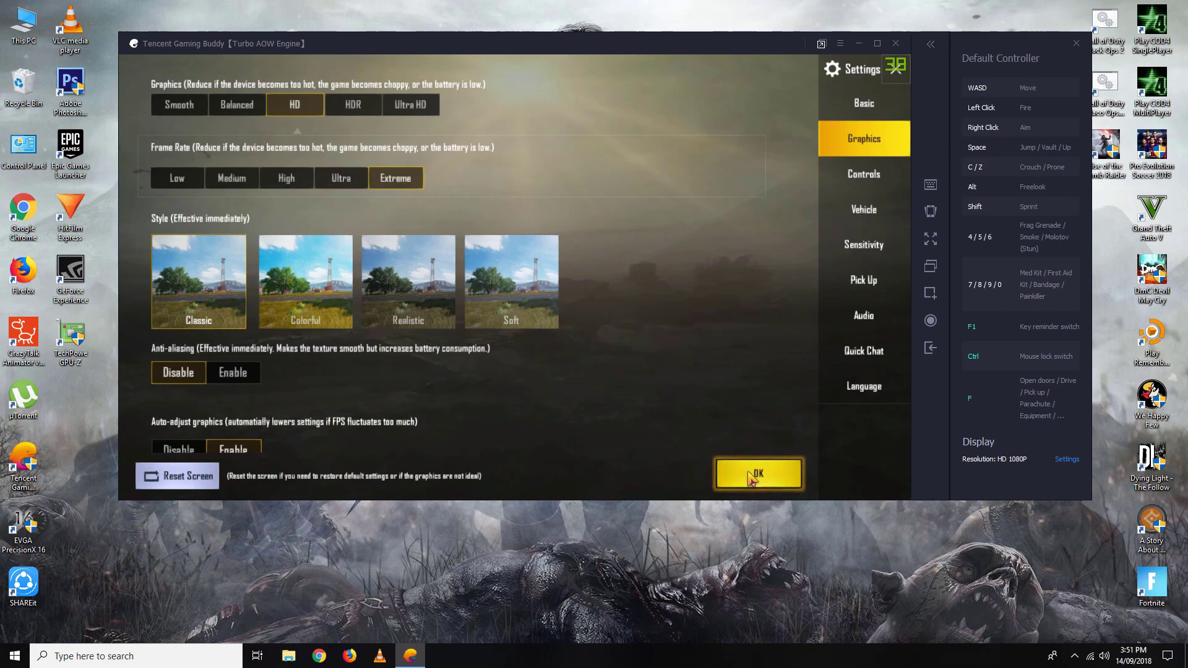
pyautogui.click(754, 475)
pyautogui.click(520, 346)
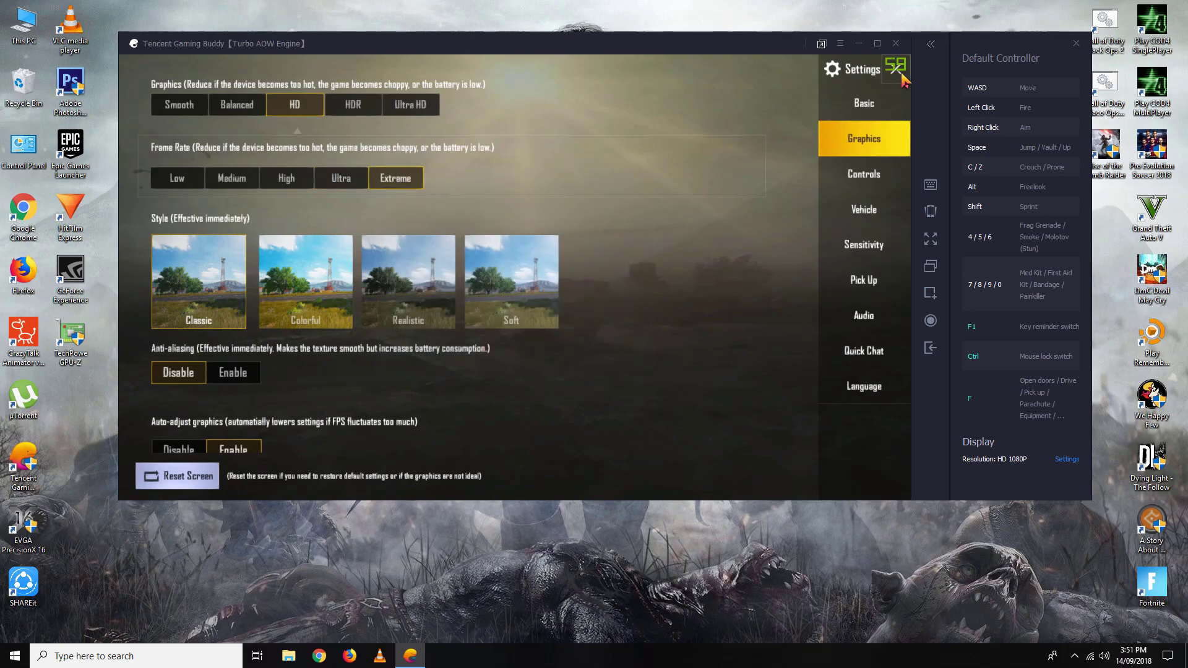
# Set the graphics quality to HDR, apply it and dismiss the notice.
pyautogui.click(366, 111)
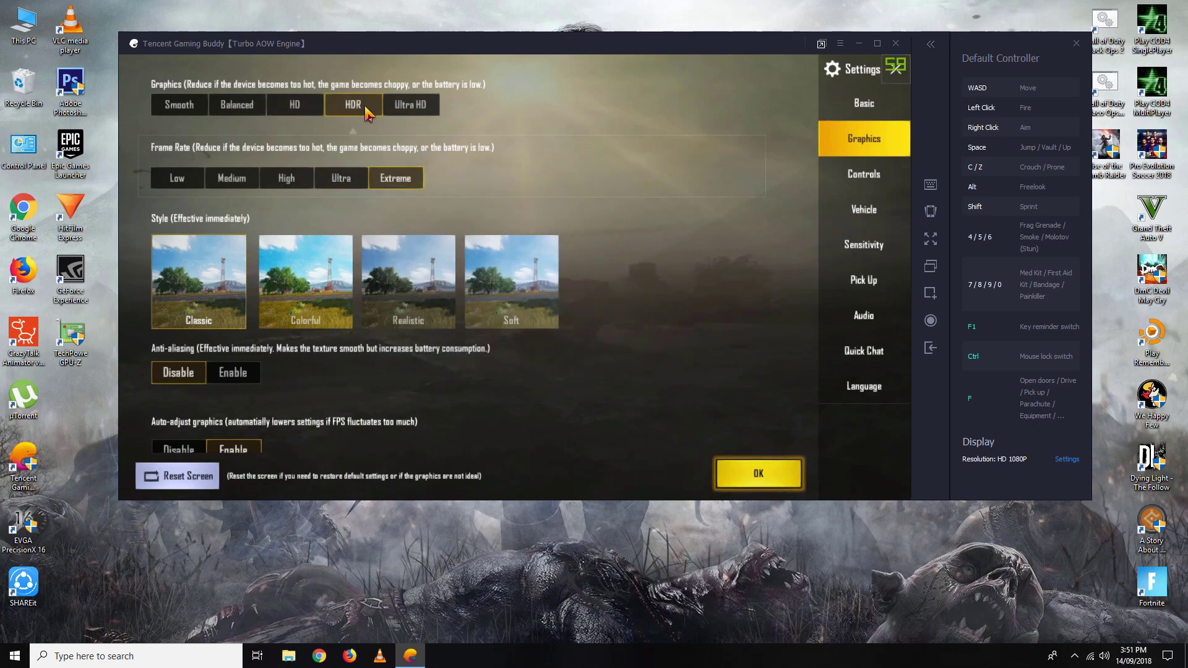
pyautogui.click(761, 478)
pyautogui.click(720, 475)
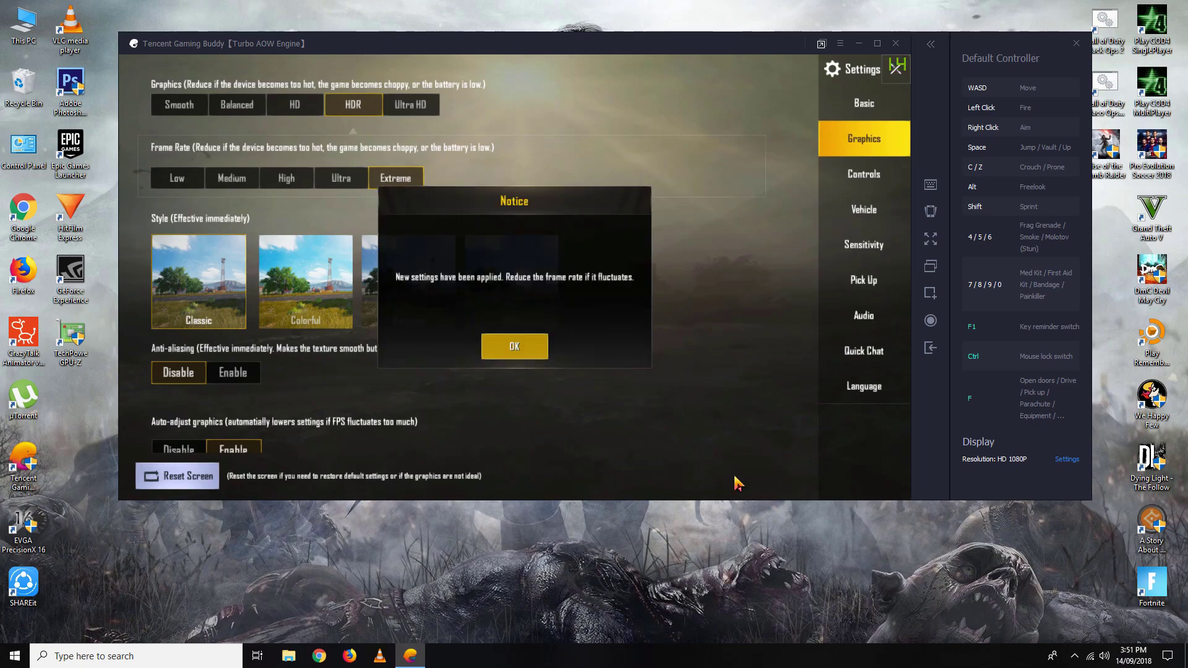
pyautogui.click(531, 343)
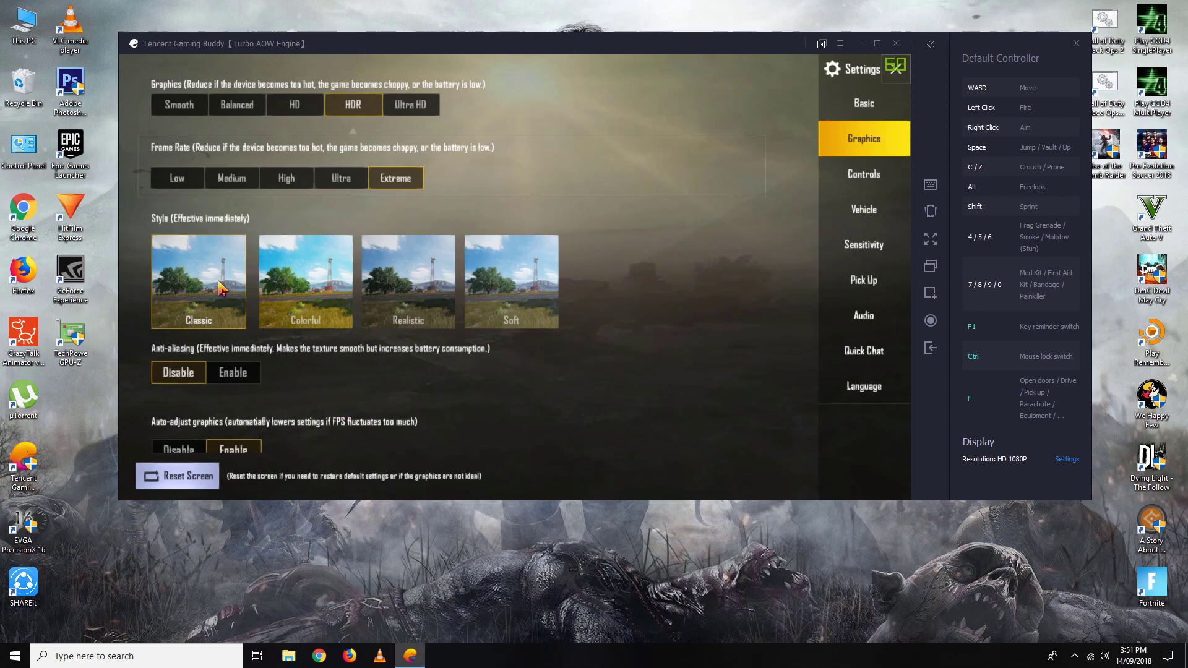
# Apply the Realistic graphics style and close the settings to return to the lobby.
pyautogui.click(399, 291)
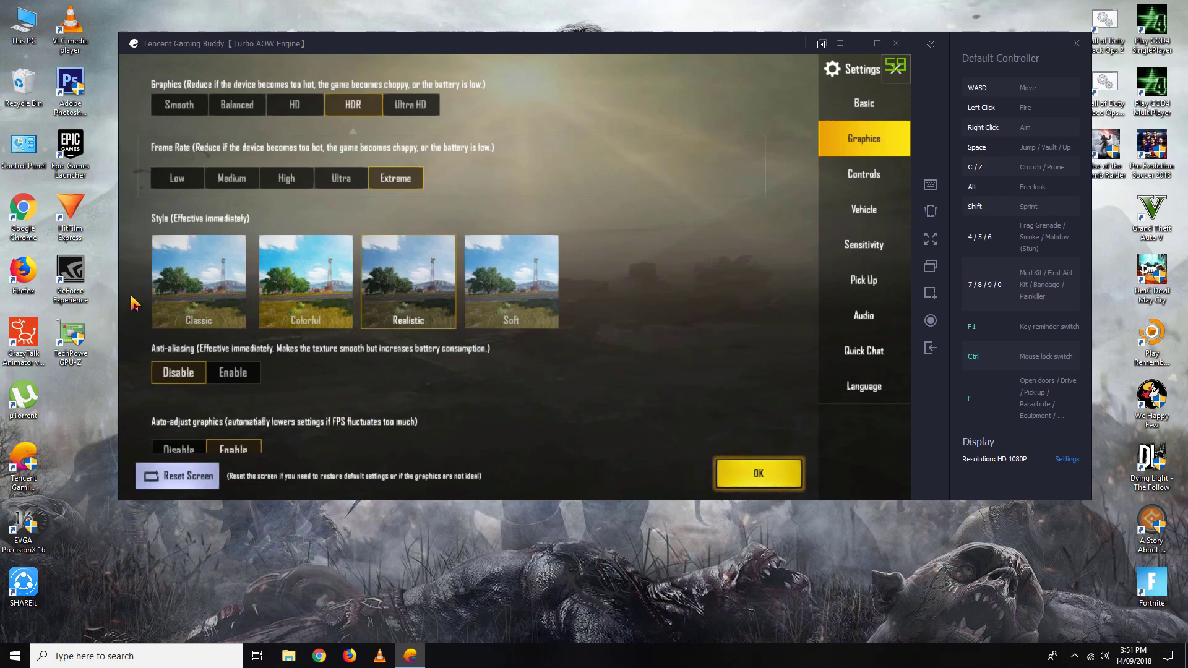
pyautogui.click(743, 475)
pyautogui.click(516, 350)
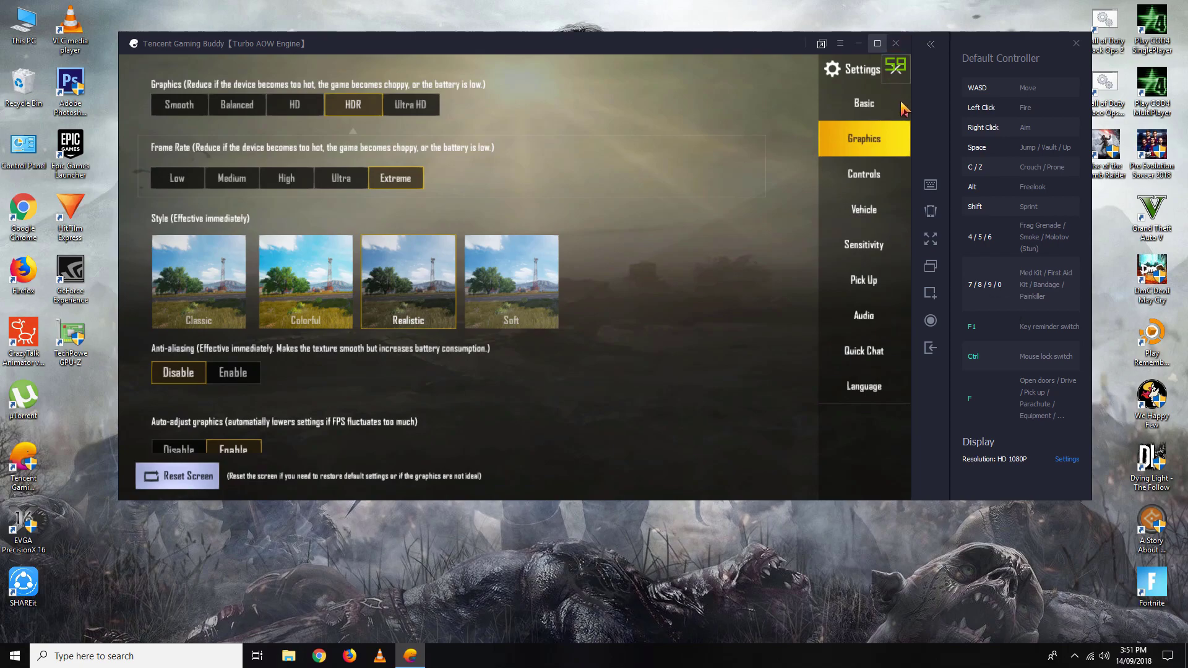
pyautogui.click(896, 69)
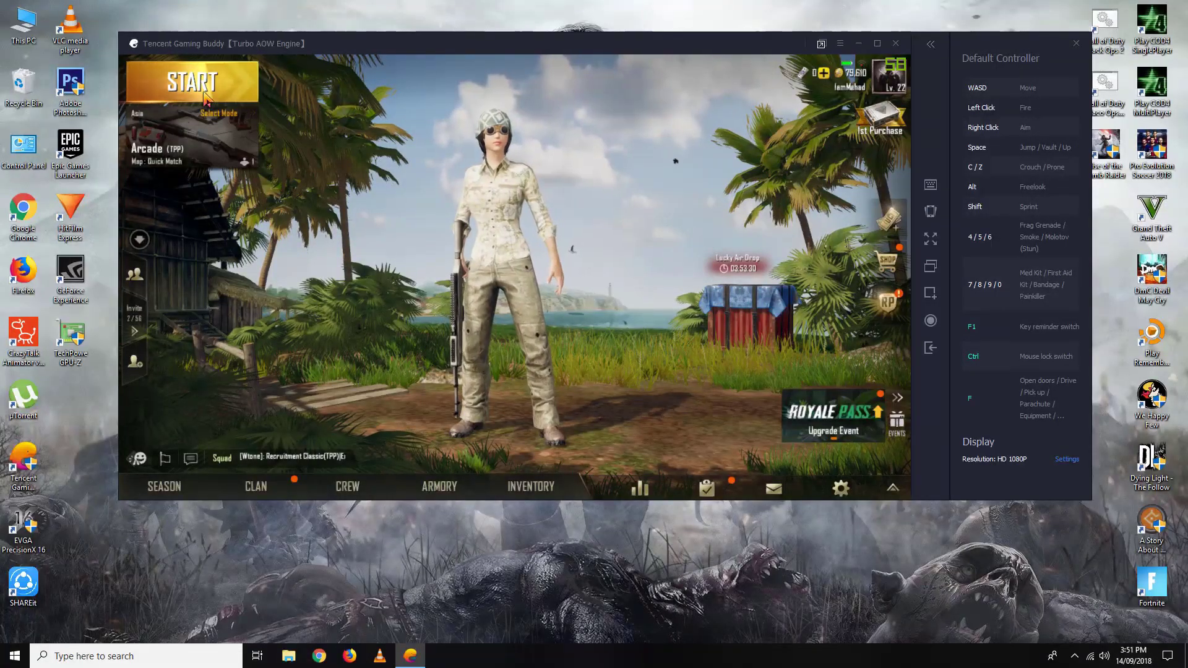
# Look at the clan page briefly, return to the lobby and enter Training from the mode selection.
pyautogui.click(255, 486)
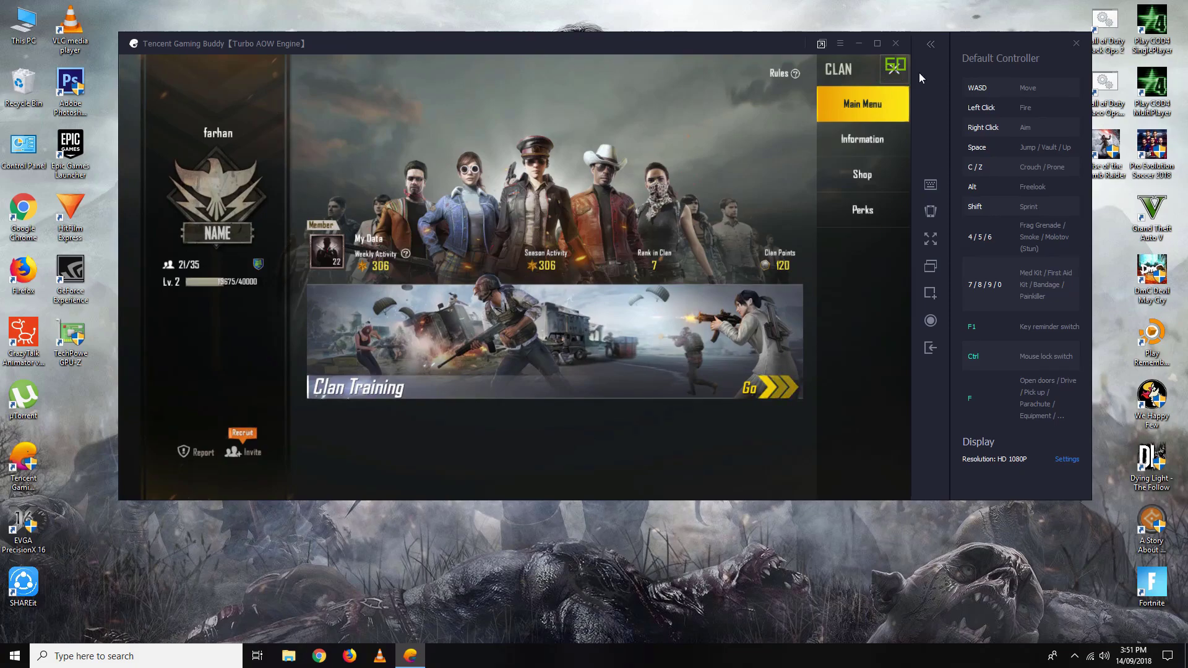
pyautogui.click(894, 68)
pyautogui.click(178, 162)
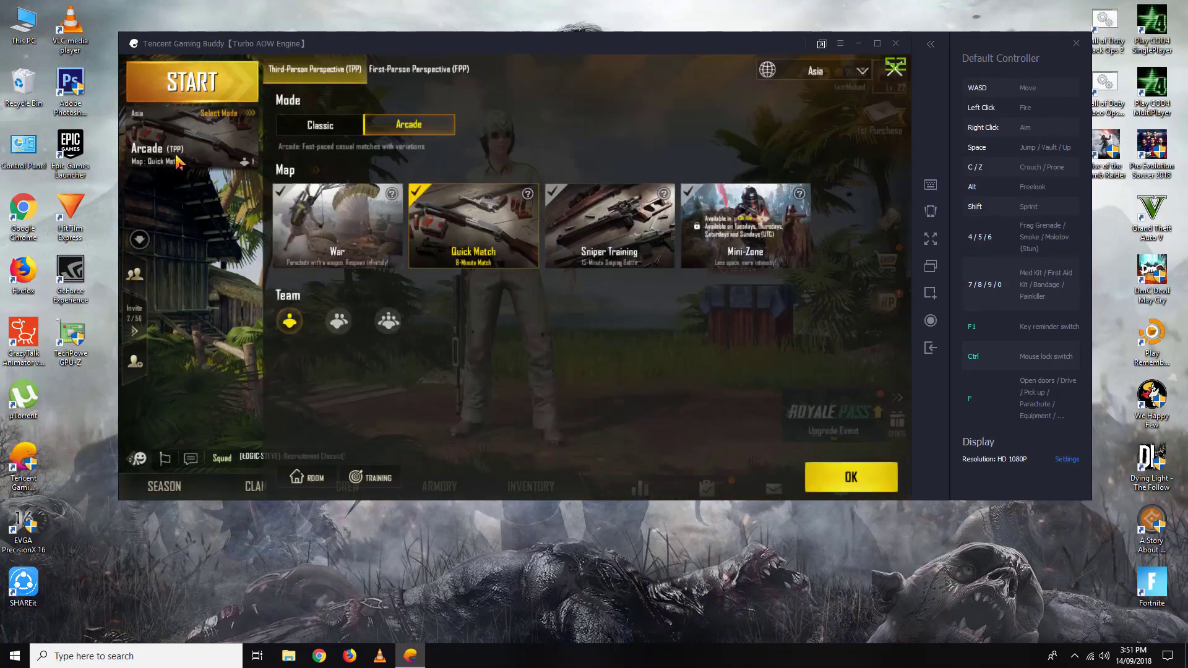
pyautogui.click(373, 481)
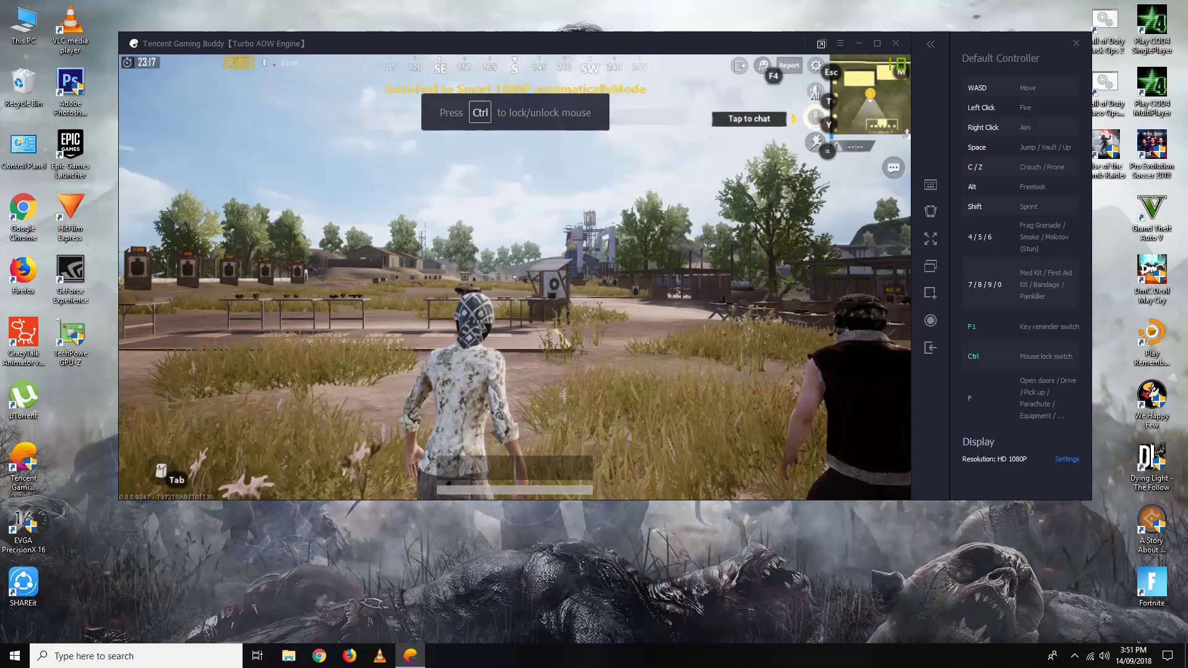
# Switch the emulator to full screen, lock the mouse to the game and walk the character forward in the training ground.
pyautogui.press('ctrl')
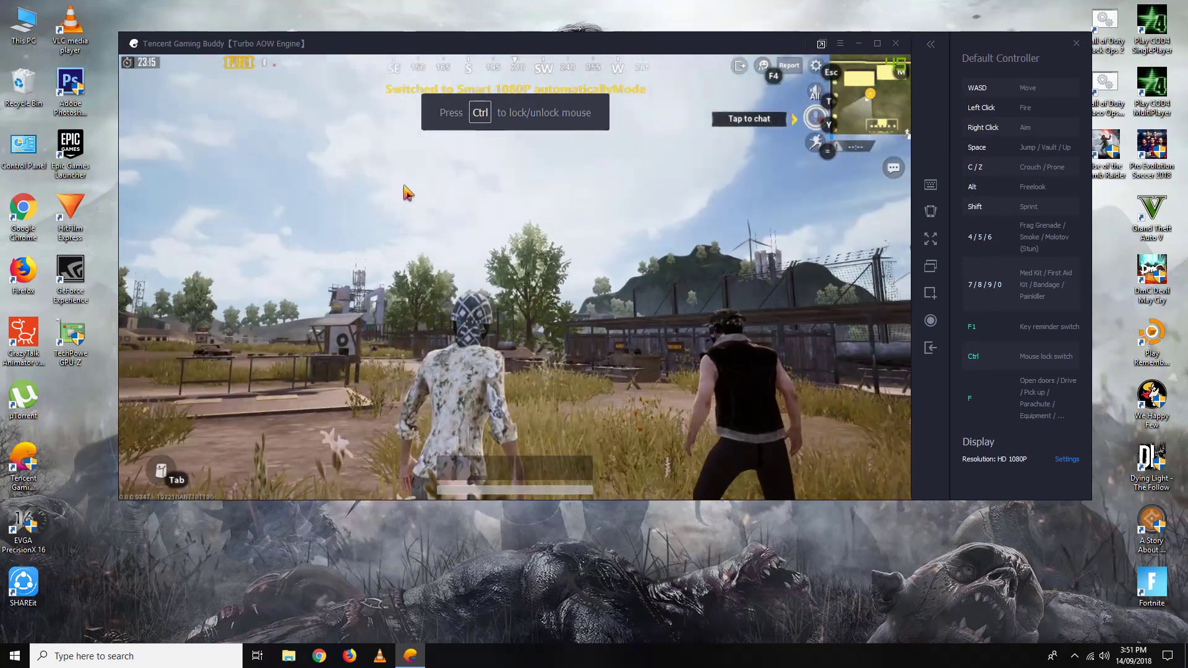
pyautogui.press('F11')
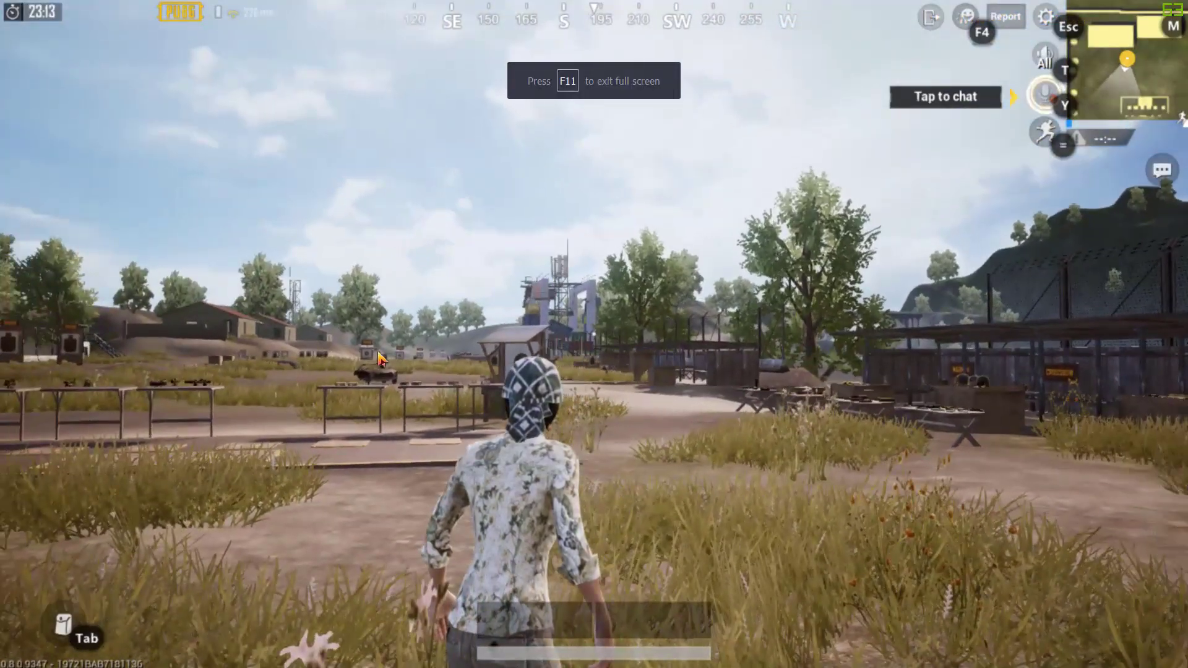
pyautogui.press('ctrl')
pyautogui.press('w')
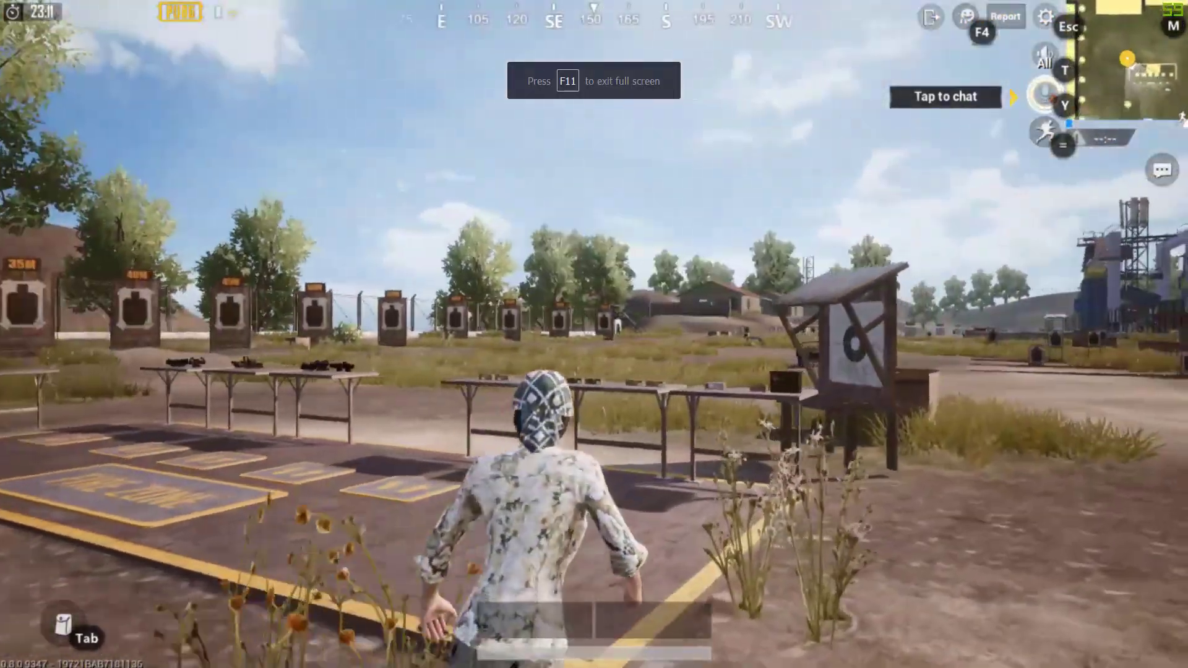
# Set free-look sensitivity to 183% for 3rd Person Camera, 156% for Camera and 111% for 1st Person Camera, and 3rd Person No Scope to 161%.
pyautogui.press('Escape')
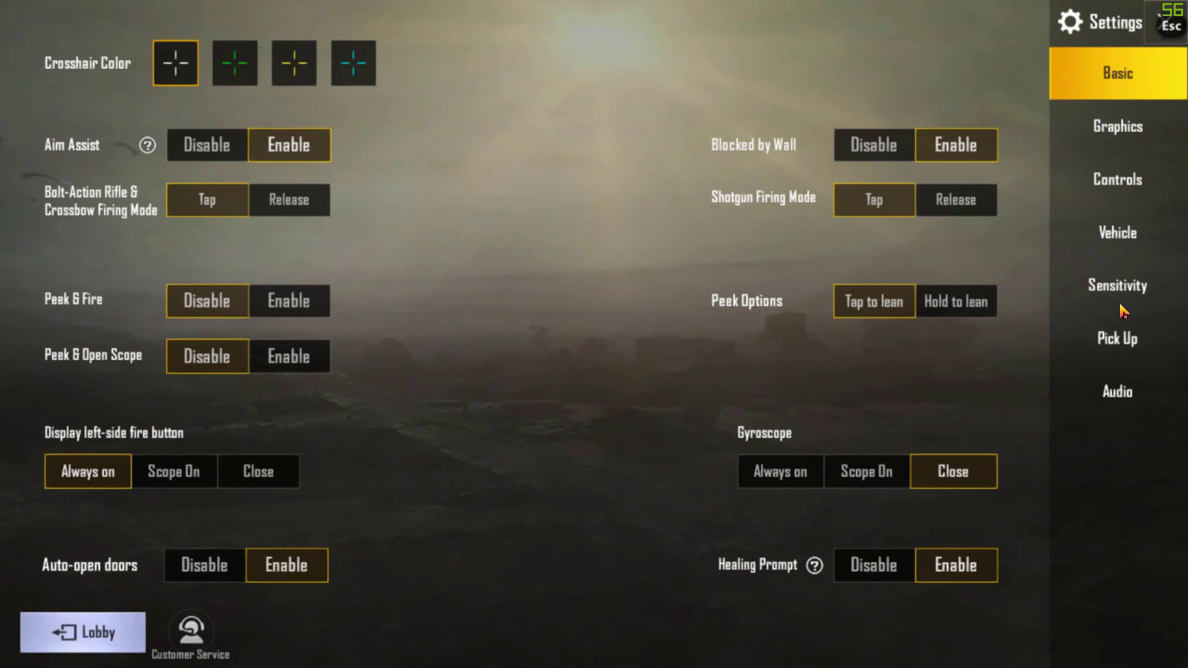
pyautogui.click(1117, 285)
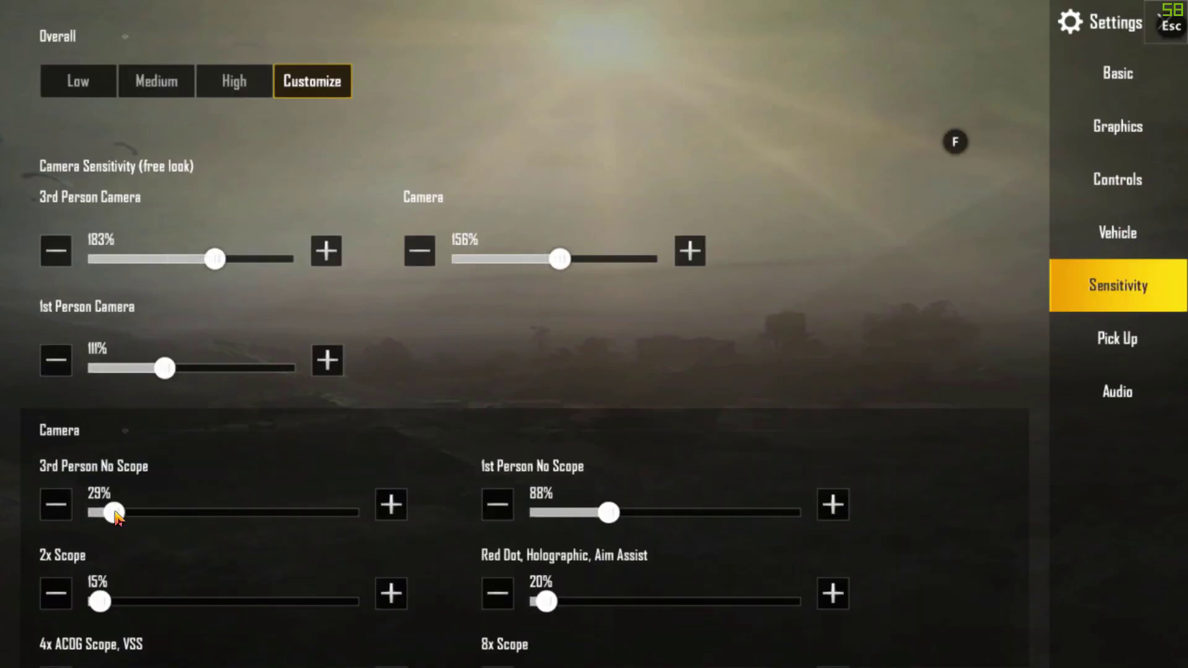
pyautogui.moveTo(208, 517); pyautogui.dragTo(228, 519)
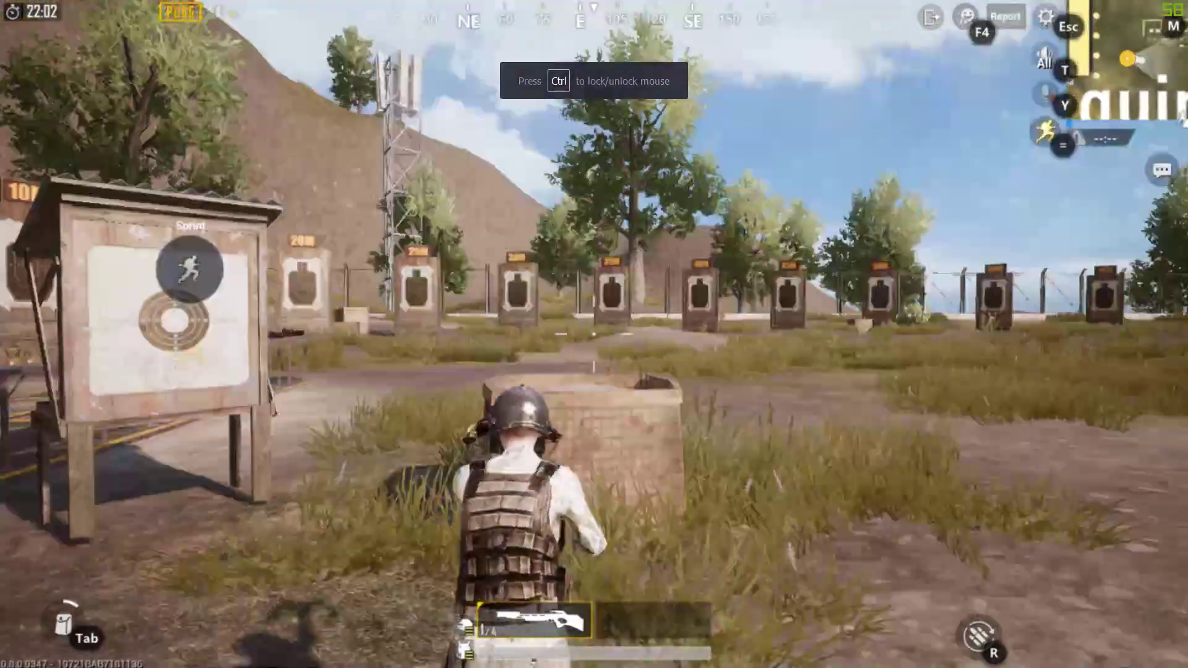
# Fine-tune the 3rd Person No Scope camera sensitivity slightly downward.
pyautogui.press('Escape')
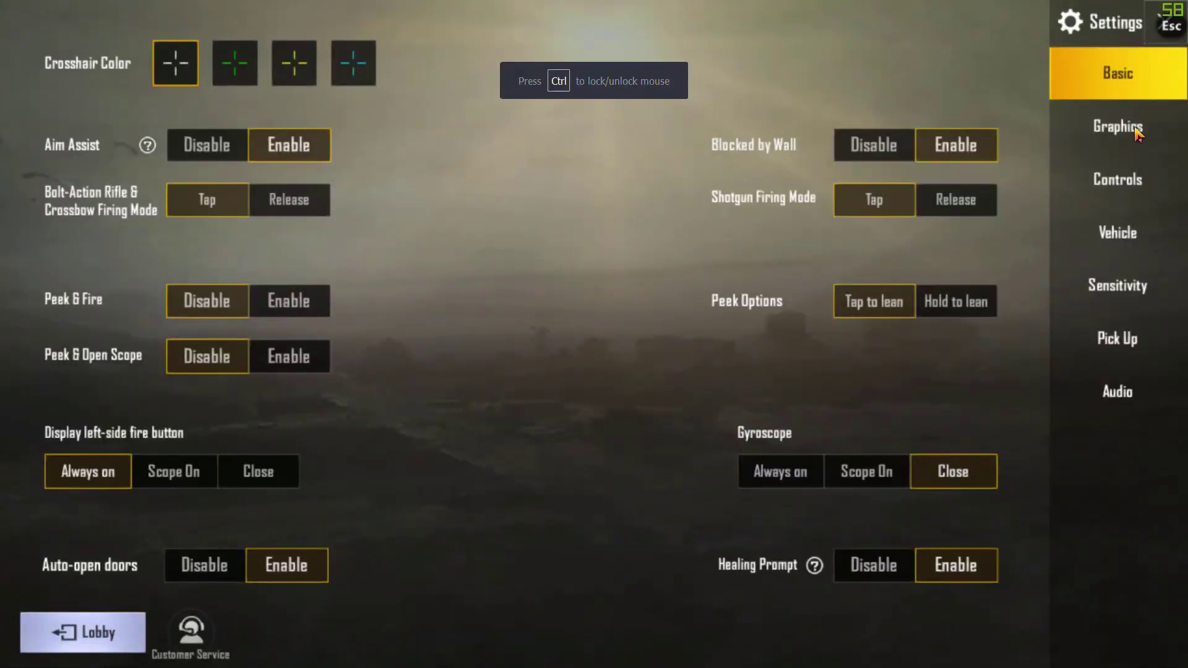
pyautogui.click(1127, 265)
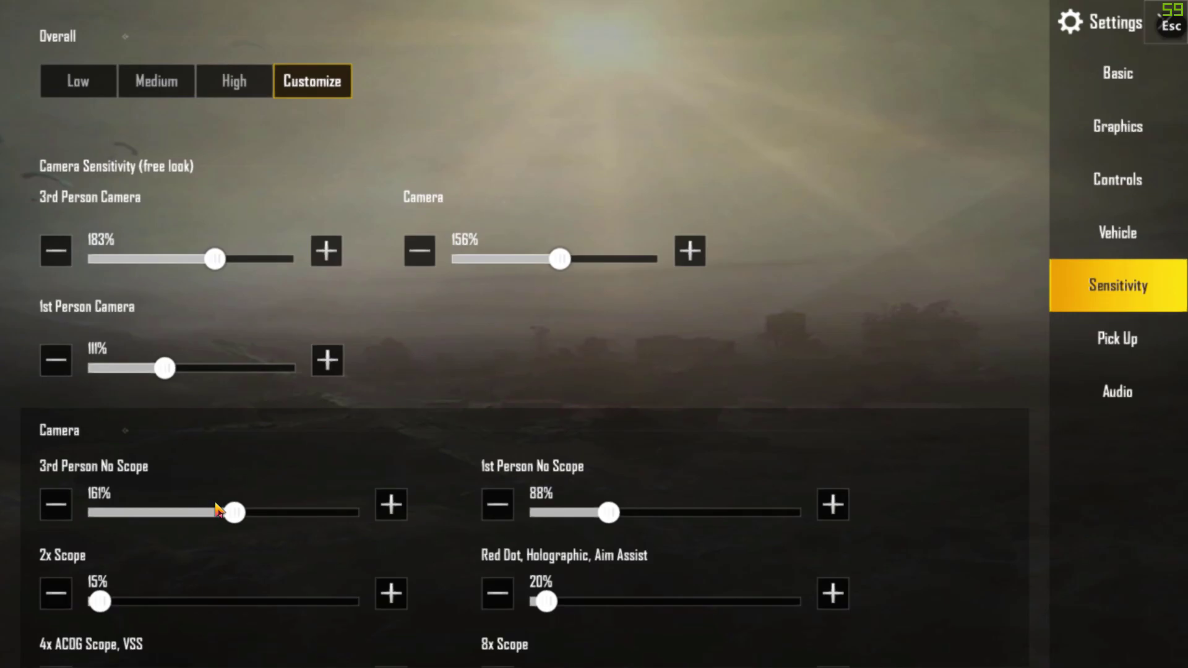
pyautogui.moveTo(216, 509); pyautogui.dragTo(220, 513)
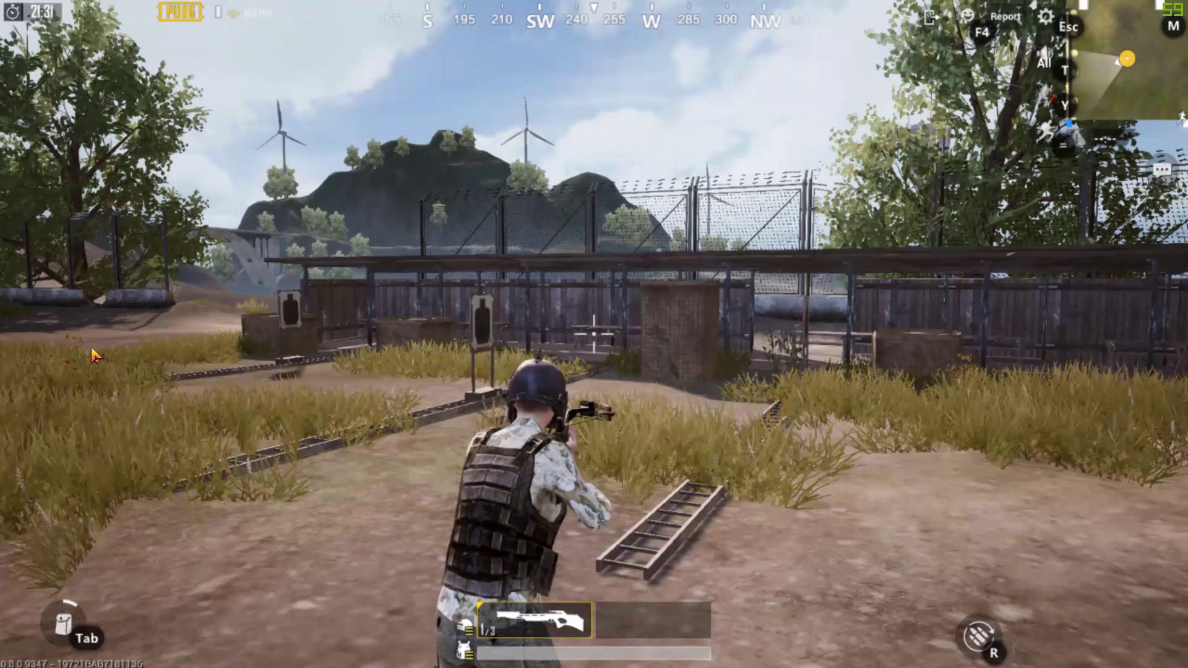
# Move the character sideways and turn the camera around the training ground to test the sensitivity.
pyautogui.press('a')
pyautogui.press('a')
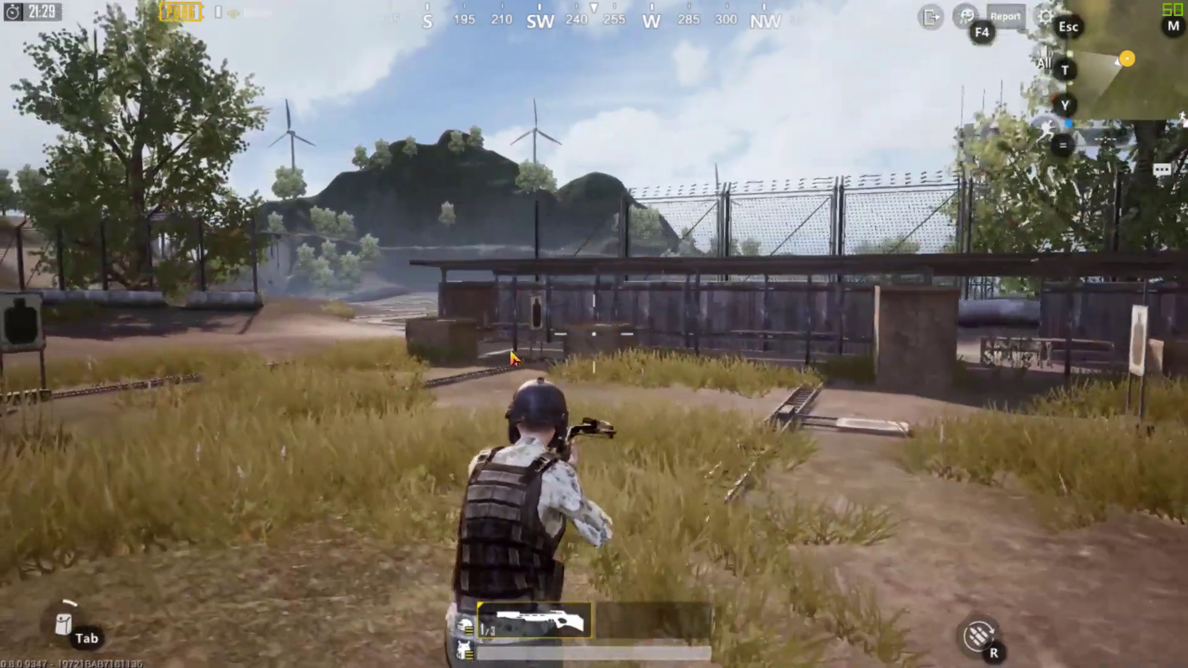
pyautogui.press('a')
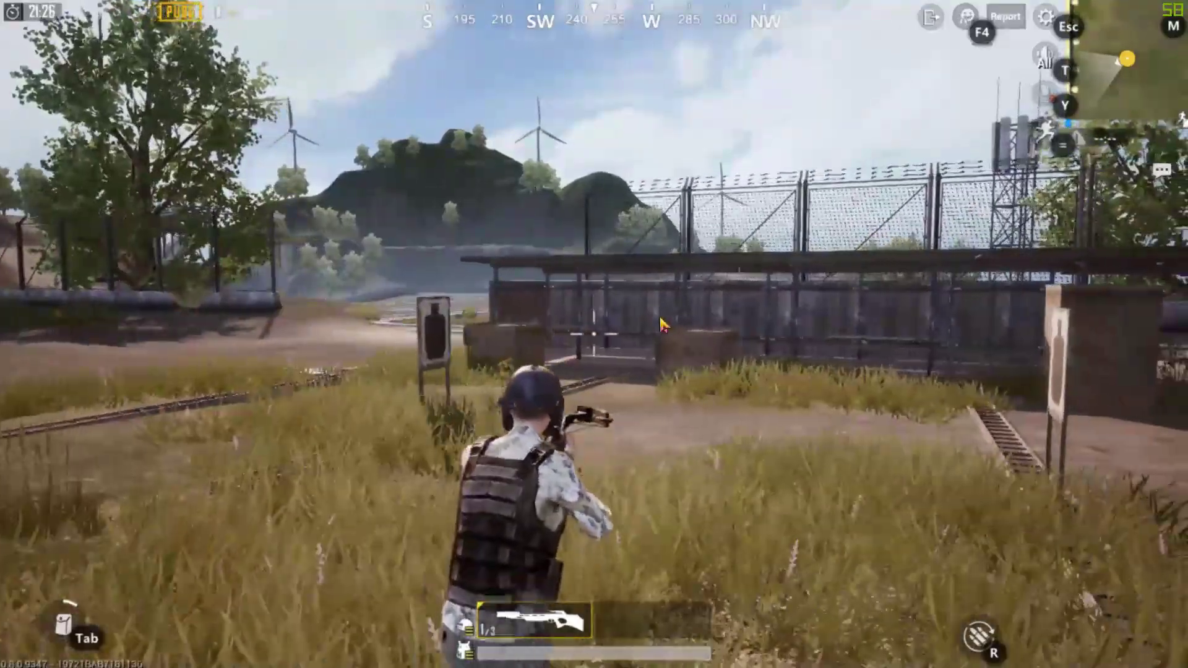
pyautogui.moveTo(553, 330)
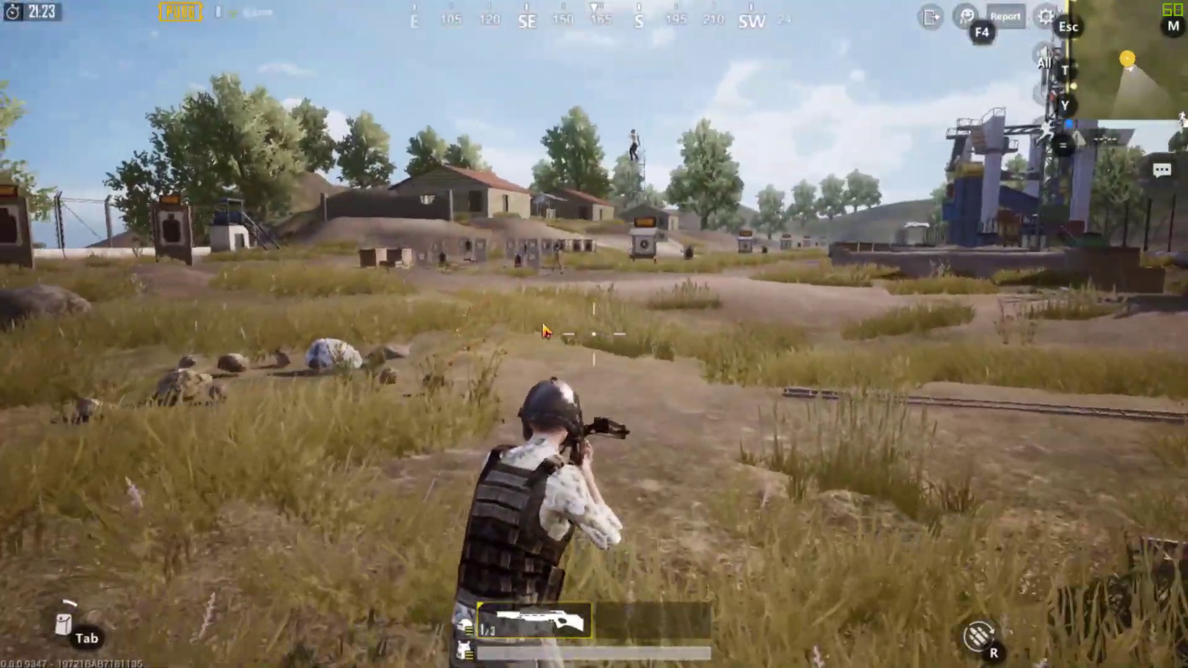
pyautogui.moveTo(645, 328)
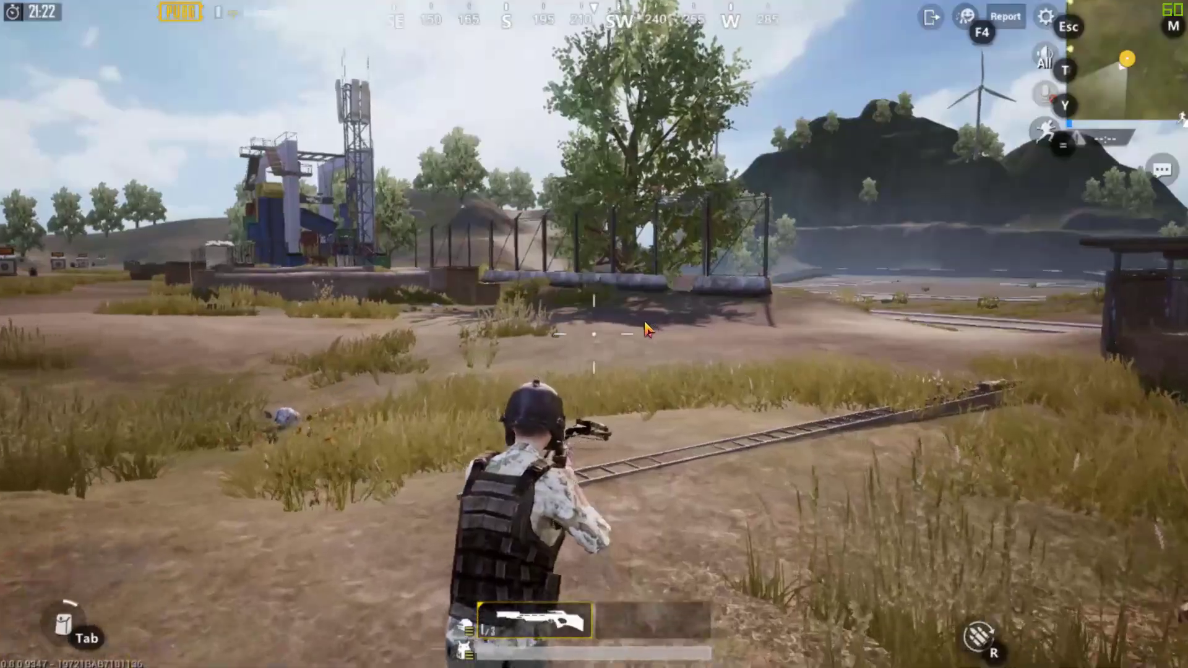
pyautogui.moveTo(607, 338)
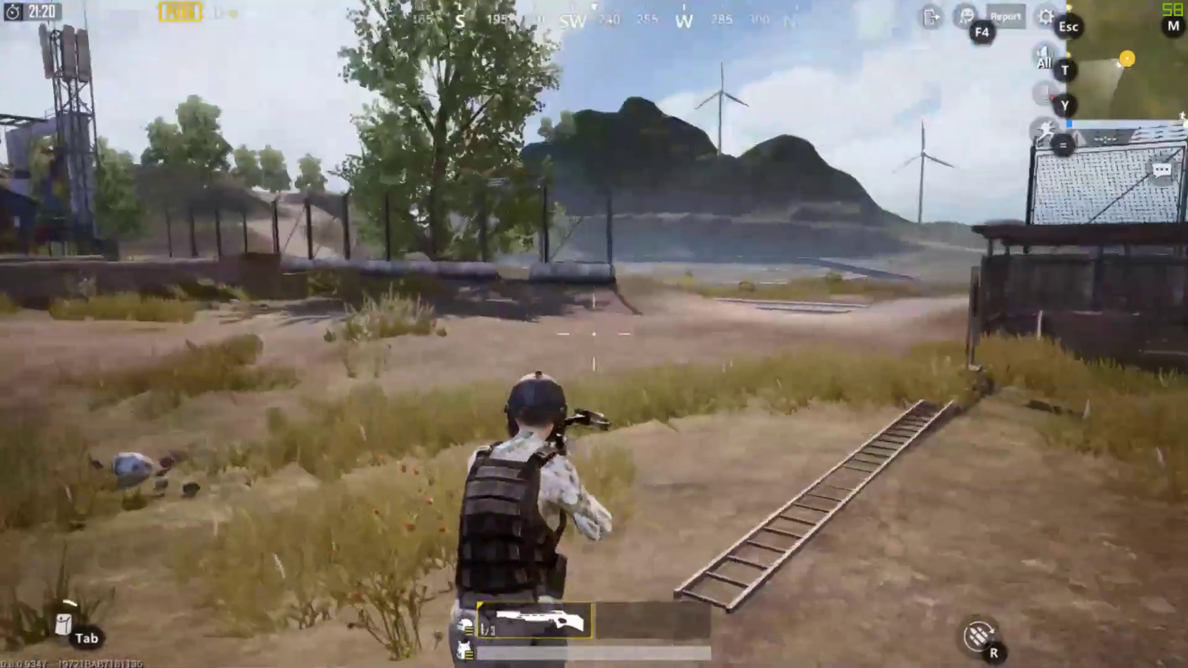
# Run toward the shooting targets and test aiming and firing the crossbow through its sight.
pyautogui.press('w')
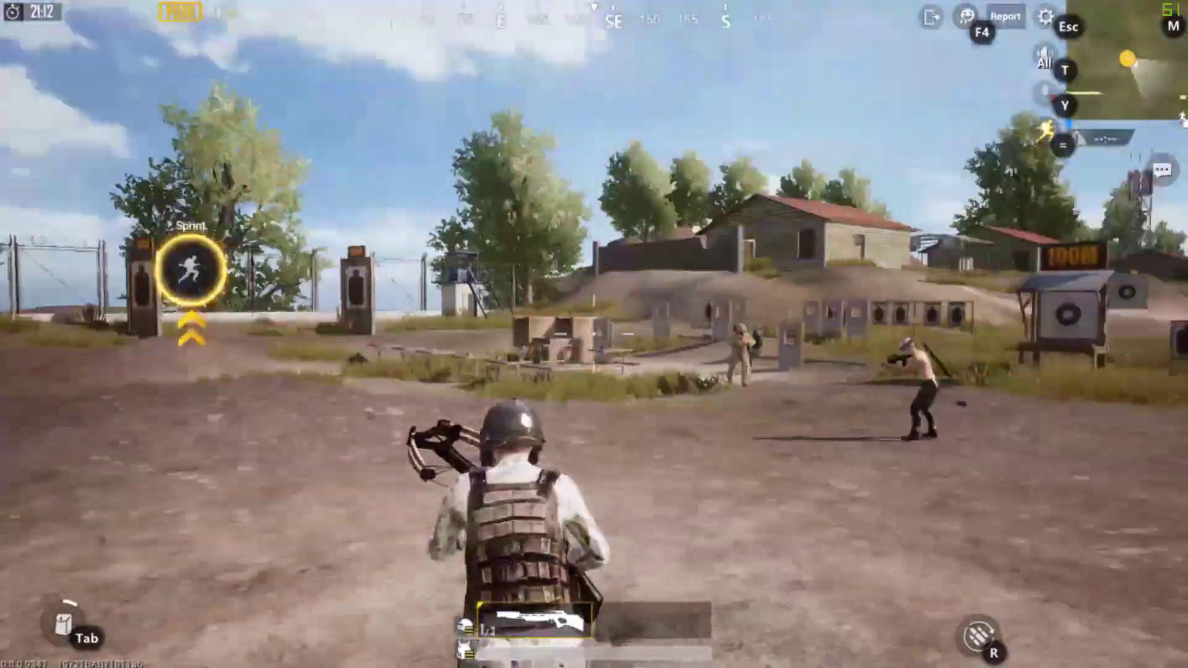
pyautogui.rightClick(594, 334)
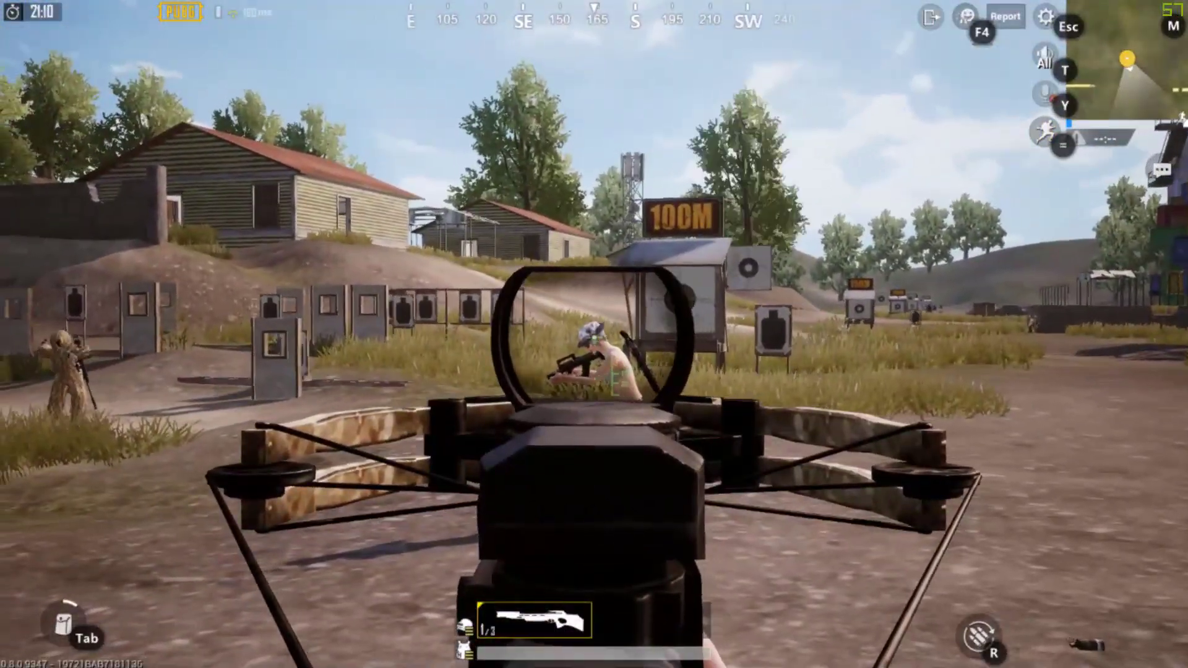
pyautogui.rightClick(594, 334)
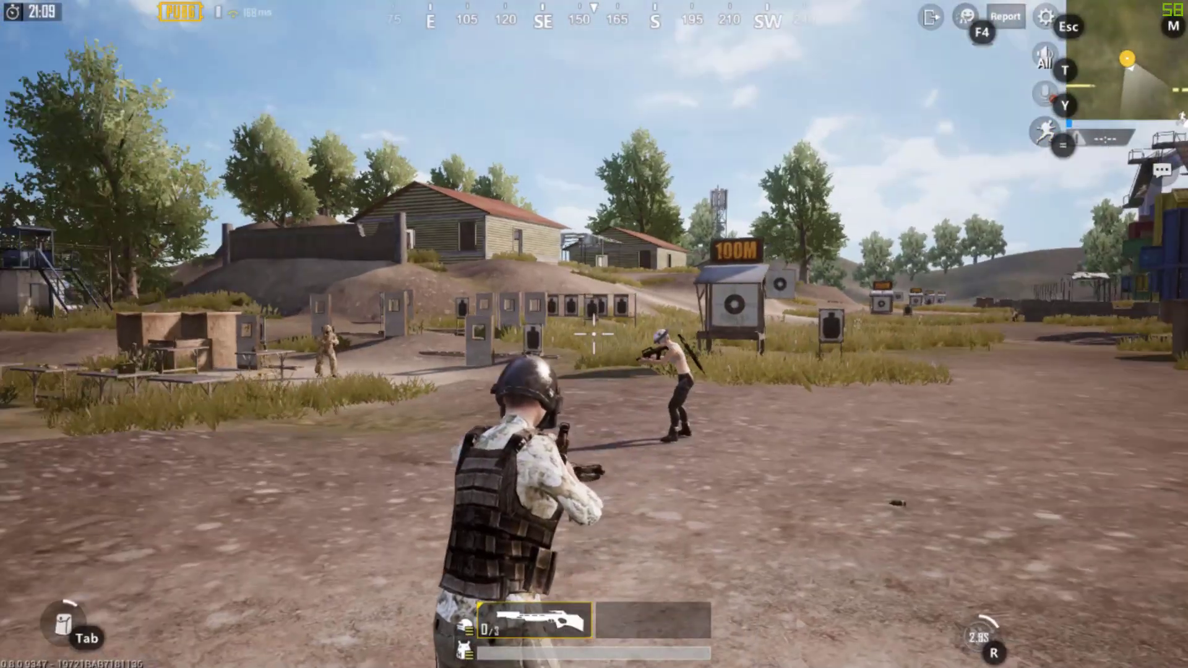
# Exit the training match and return to the lobby.
pyautogui.press('Escape')
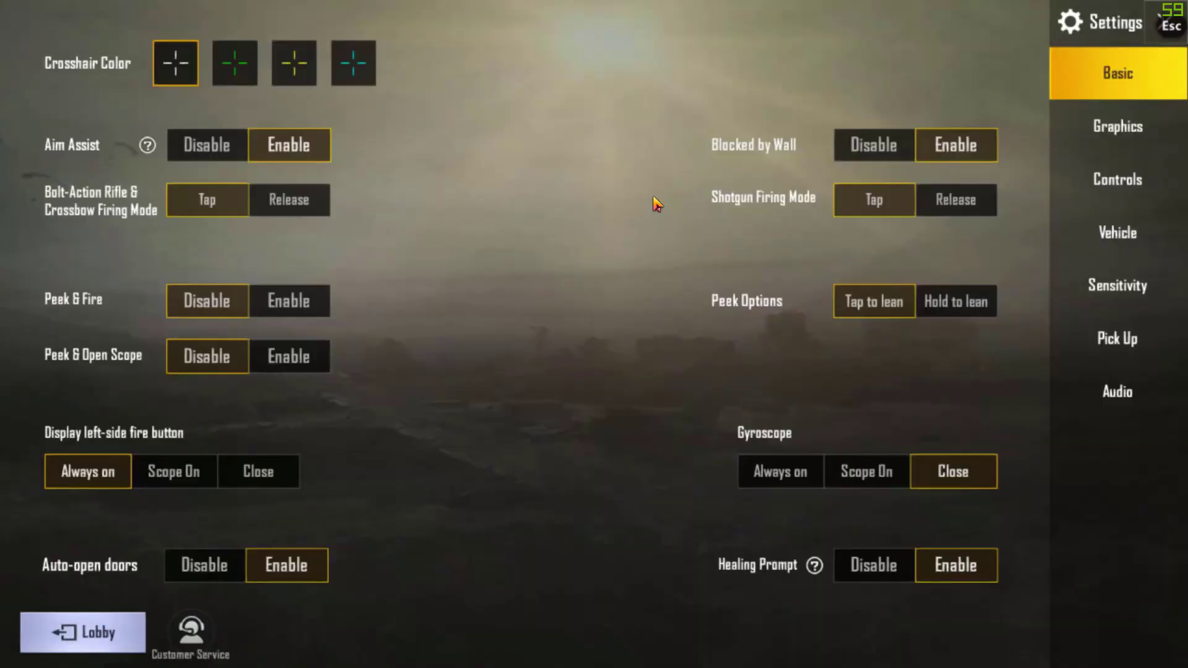
pyautogui.click(126, 623)
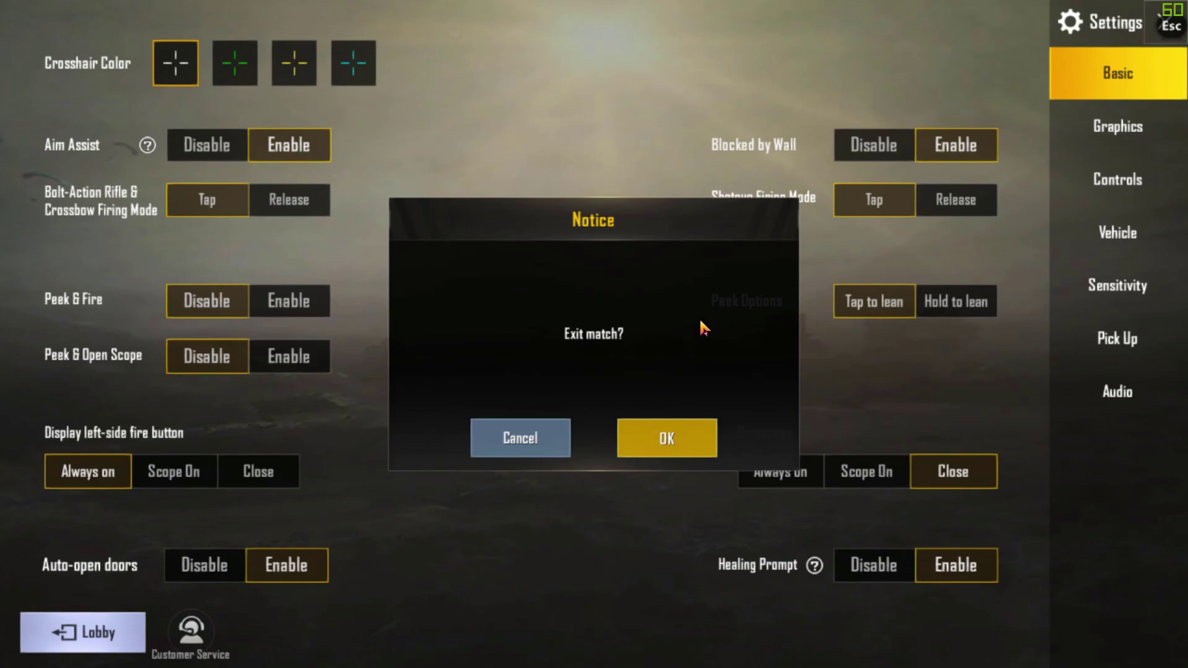
pyautogui.click(667, 440)
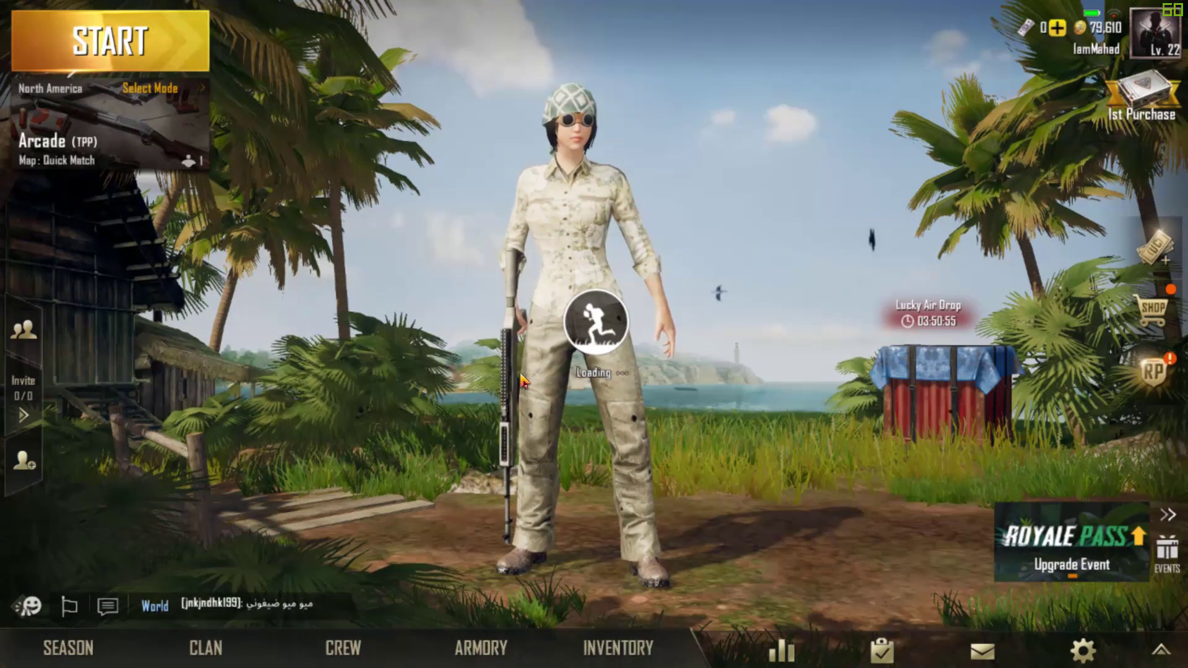
# Open the match mode selection, view the First-Person Perspective options and return to Third-Person Perspective.
pyautogui.click(102, 111)
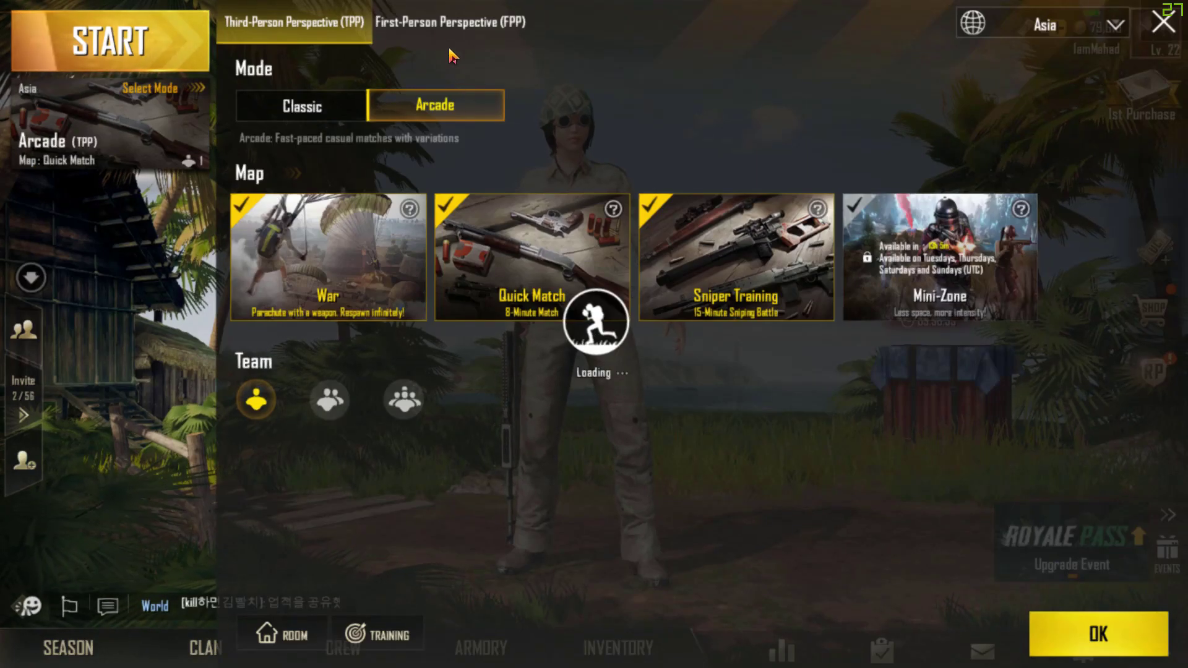
pyautogui.click(405, 25)
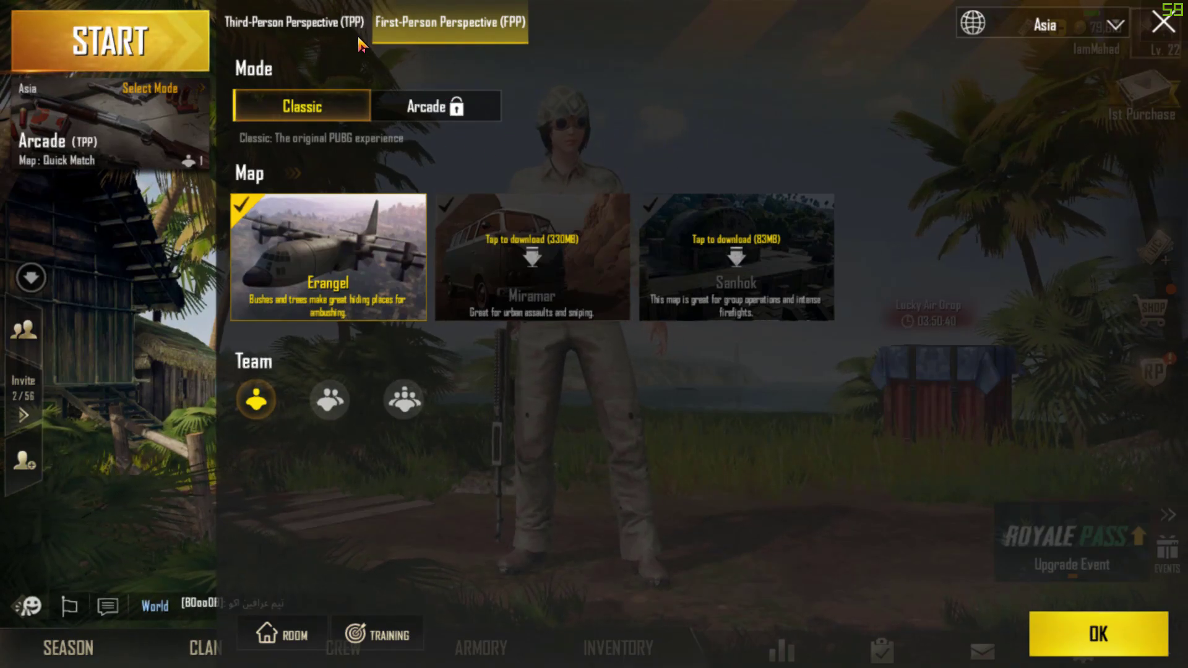
pyautogui.click(291, 22)
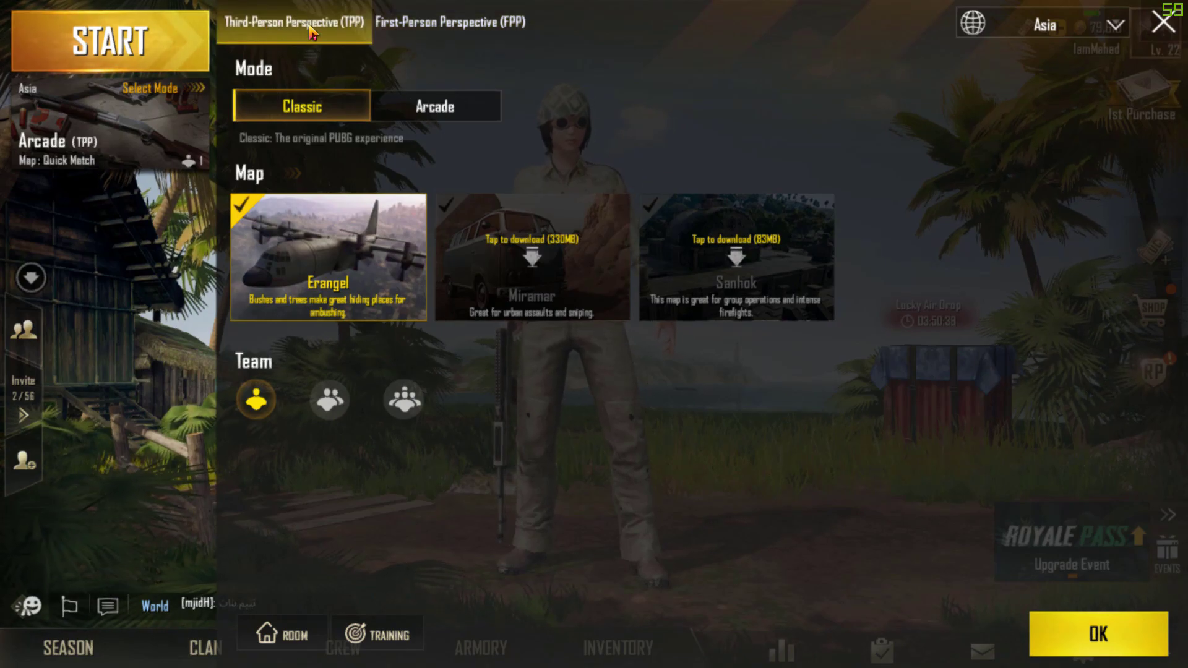
# Switch to Arcade mode and toggle the Quick Match and War maps.
pyautogui.click(446, 108)
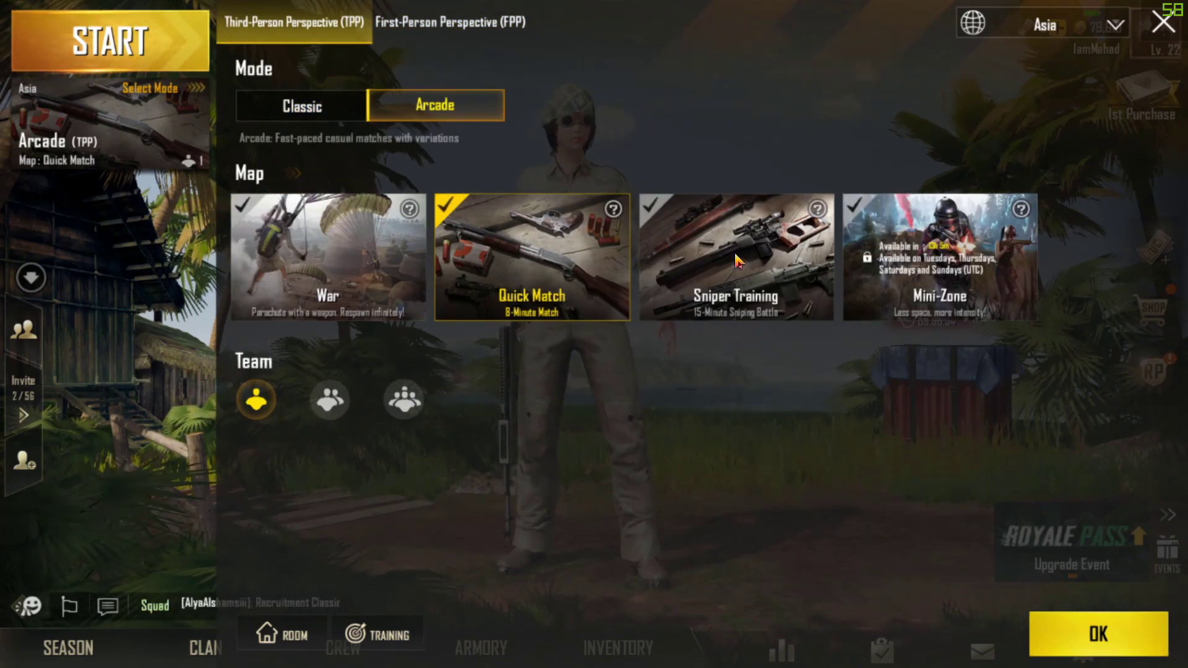
pyautogui.click(516, 286)
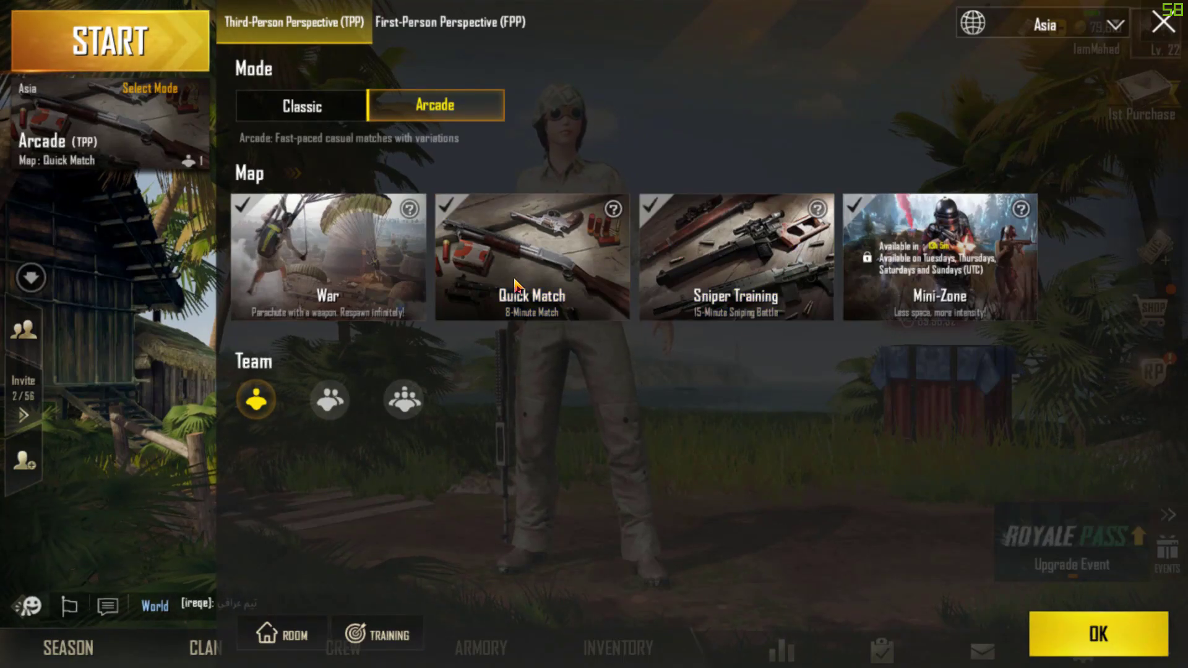
pyautogui.click(304, 266)
pyautogui.click(304, 266)
# Choose Classic mode with the Erangel map in third-person perspective and confirm the match selection.
pyautogui.click(302, 106)
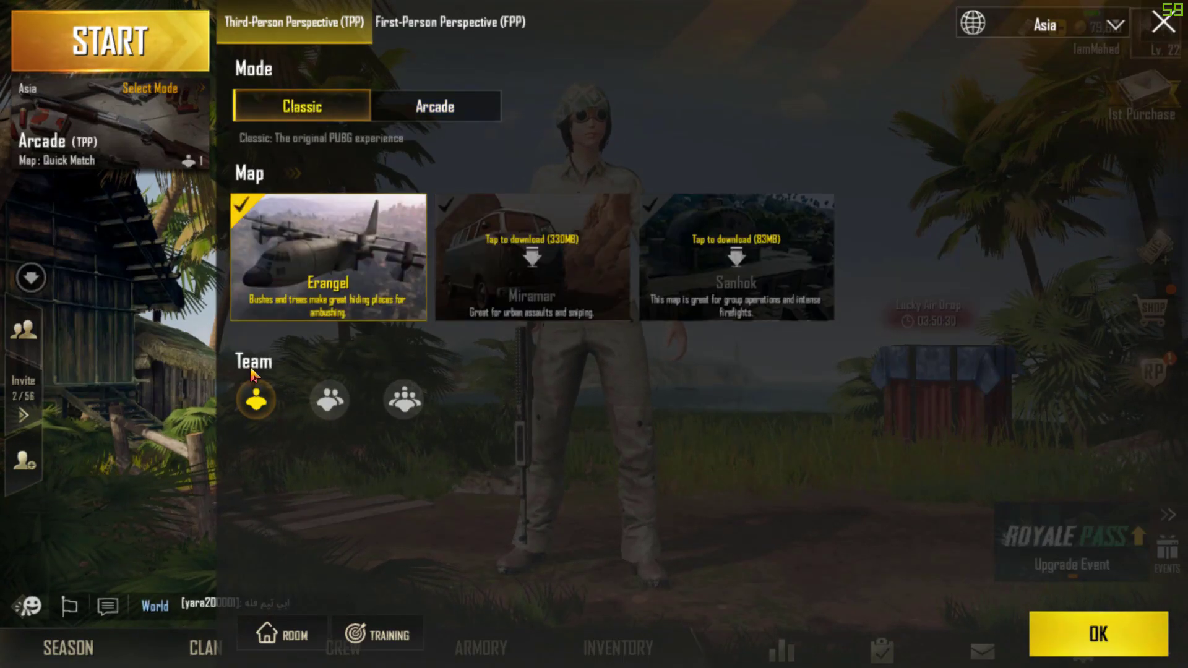
pyautogui.click(581, 262)
pyautogui.click(651, 502)
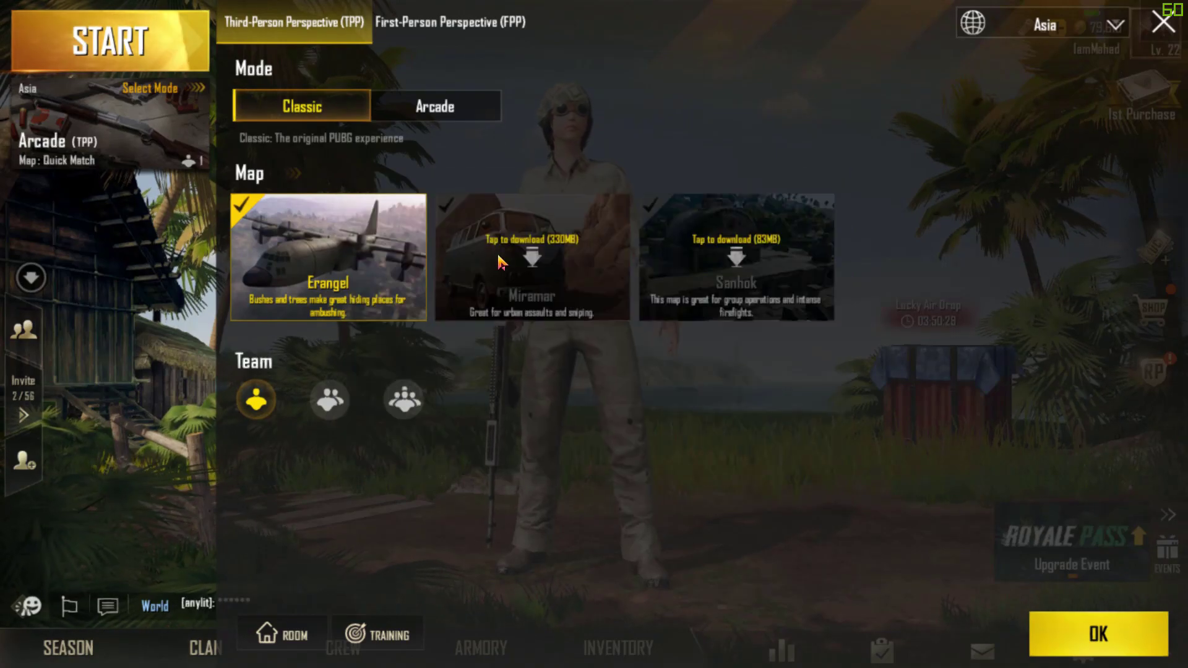
pyautogui.click(1097, 634)
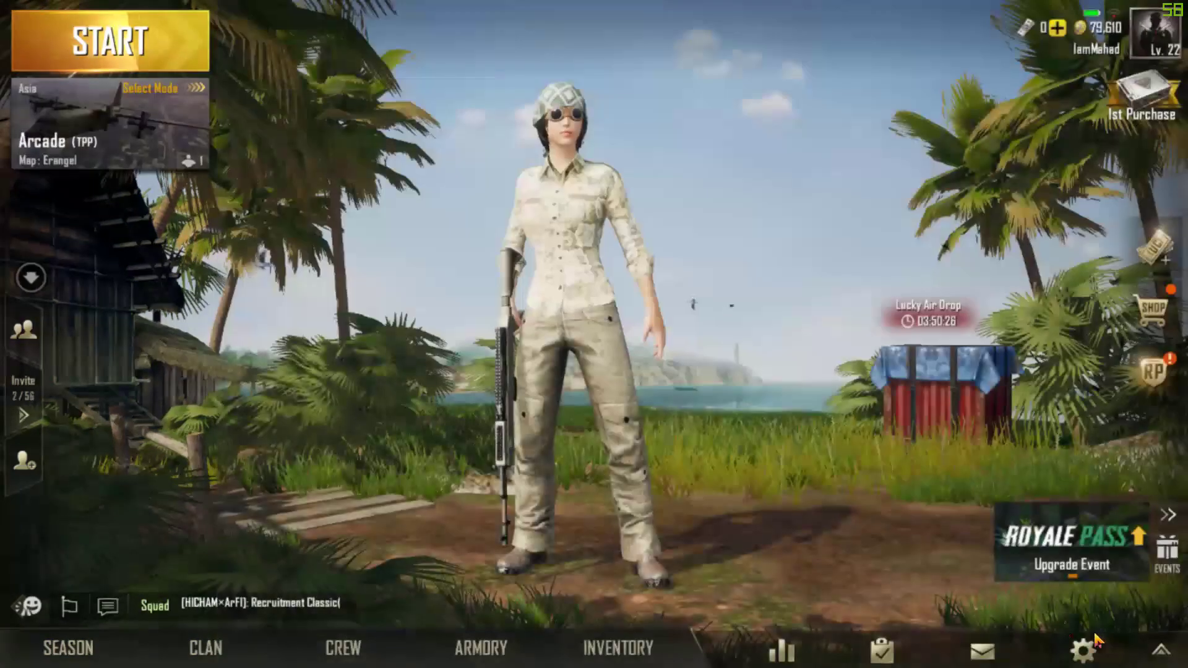